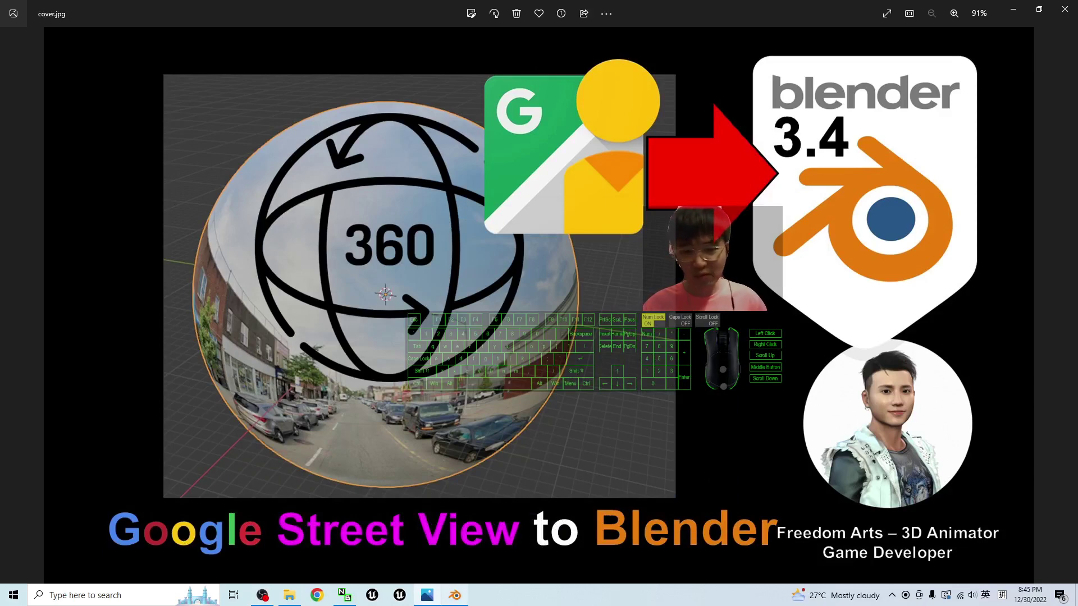
Step: Look around the existing panorama-textured sphere in Blender from inside and outside
key(alt+Tab)
scroll(566, 326, down, 5)
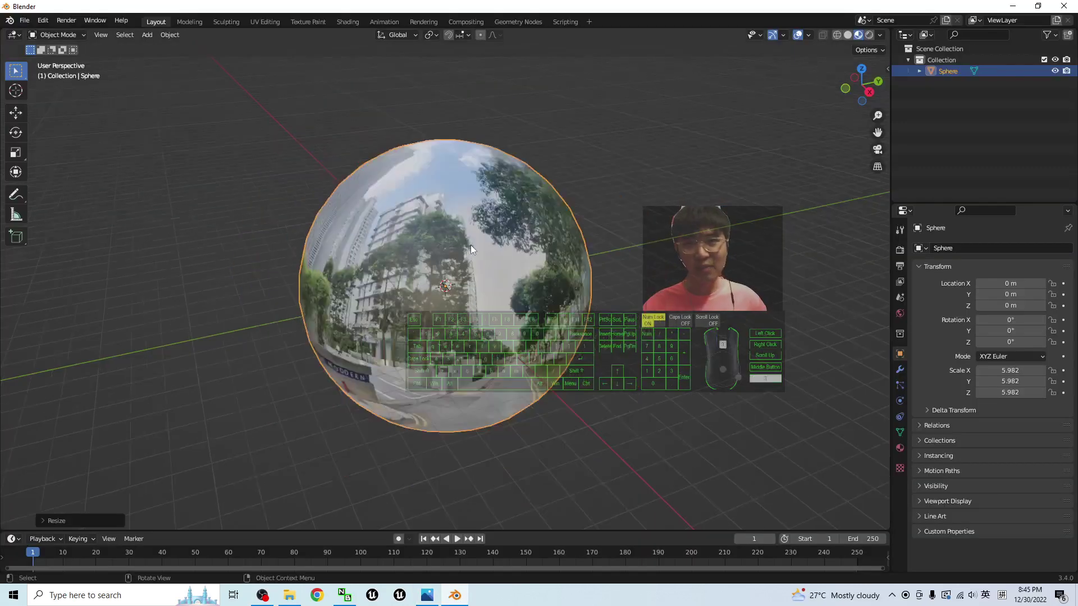
middle_drag(528, 313, 375, 402)
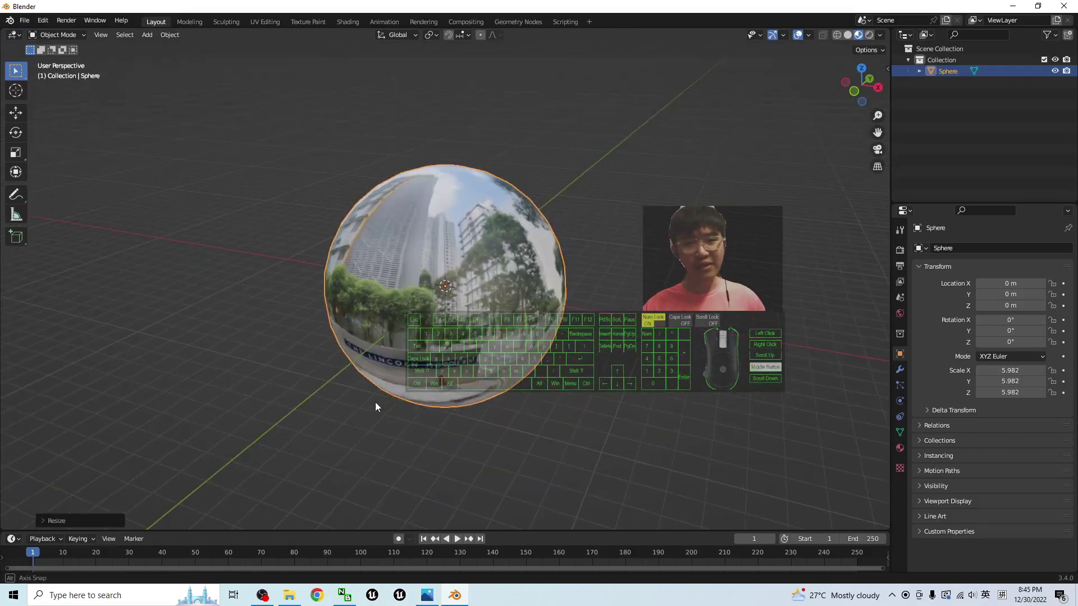
scroll(375, 401, up, 10)
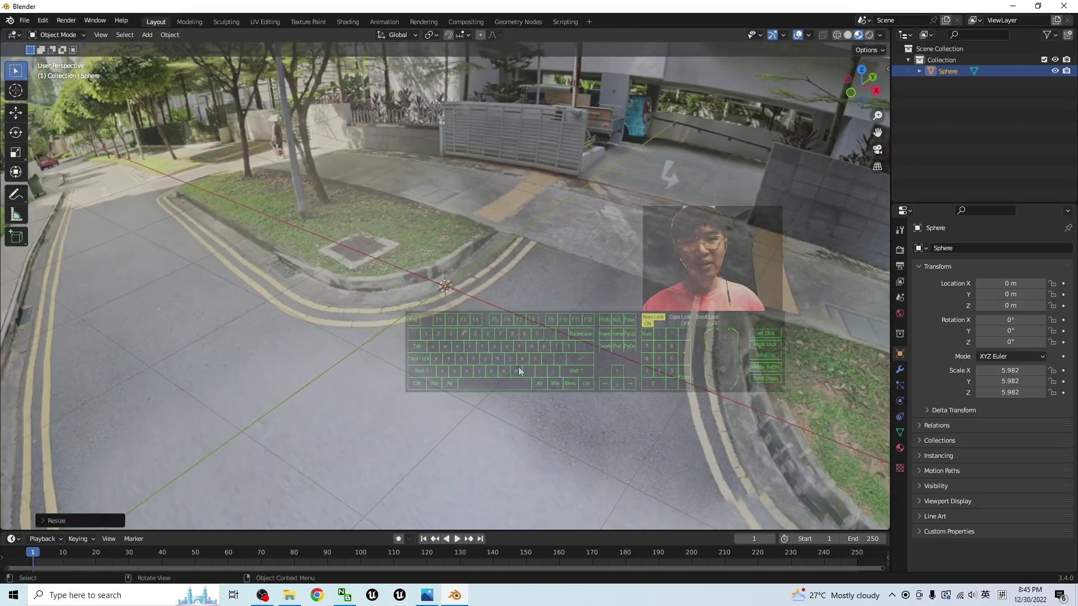
middle_drag(520, 371, 457, 361)
scroll(457, 360, down, 3)
scroll(569, 211, up, 3)
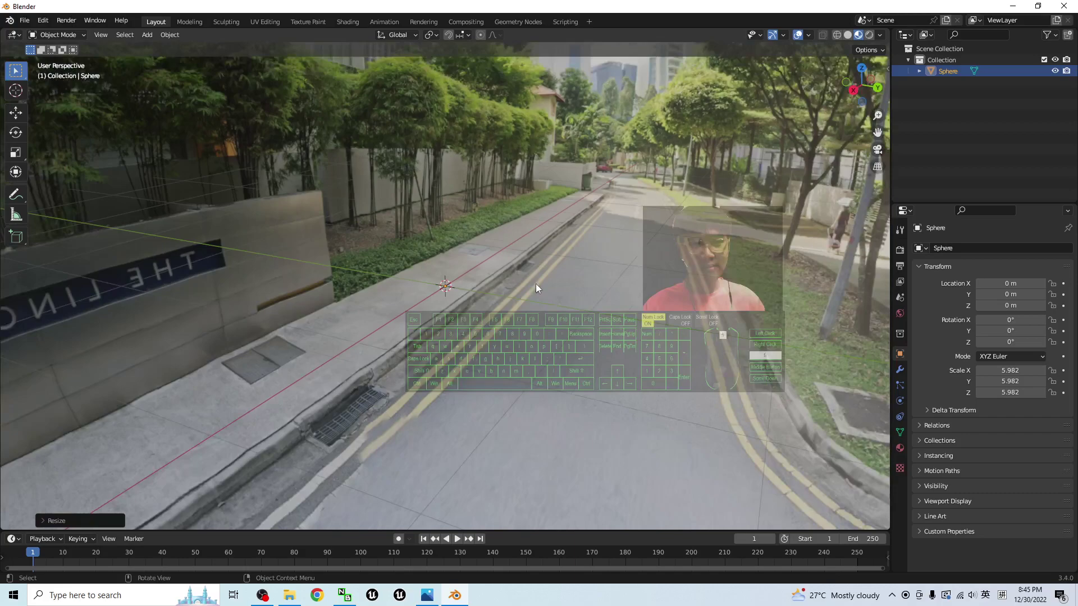
middle_drag(535, 284, 451, 335)
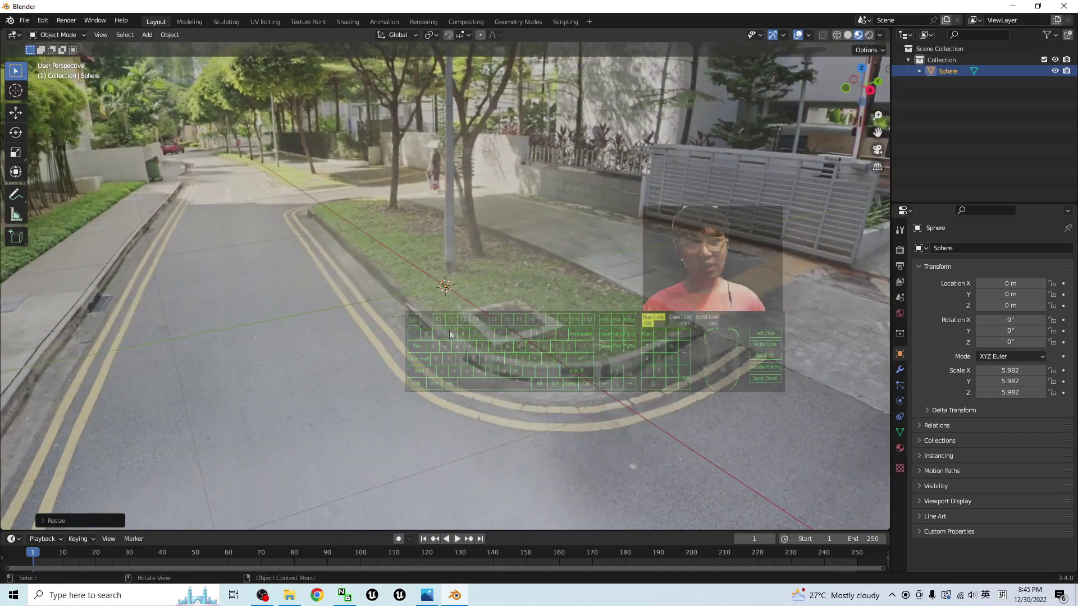
middle_drag(532, 296, 544, 288)
middle_drag(725, 315, 564, 272)
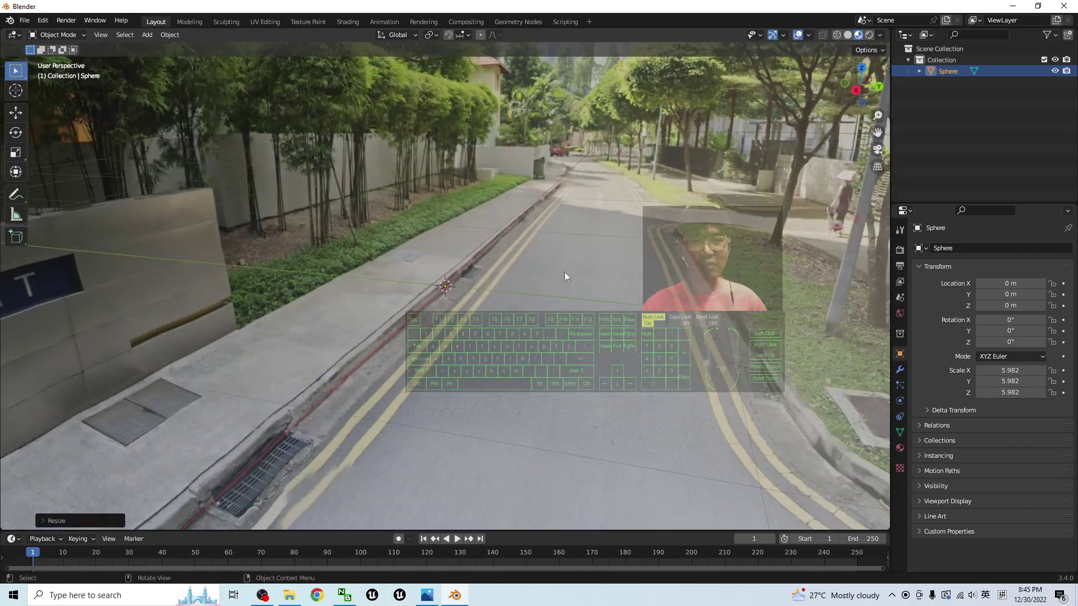
scroll(511, 289, down, 5)
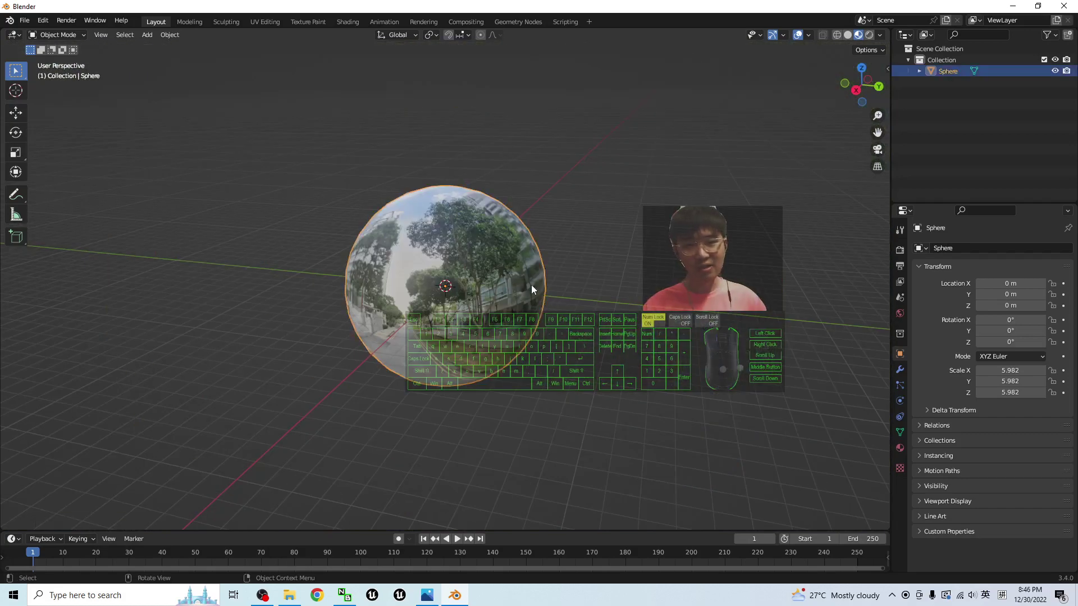
middle_drag(531, 285, 546, 397)
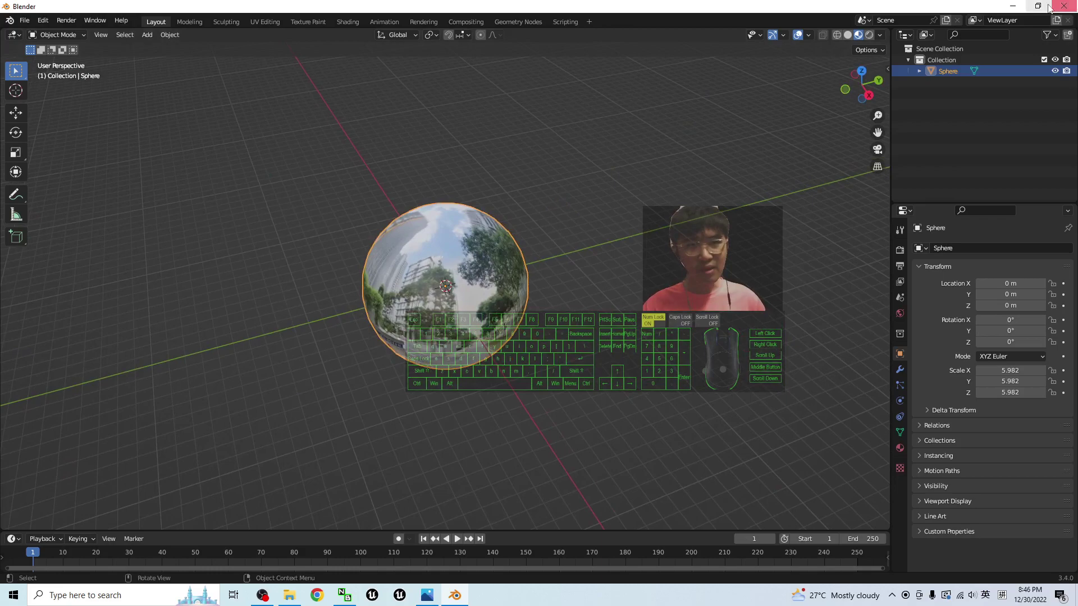
scroll(571, 294, up, 5)
scroll(570, 294, down, 5)
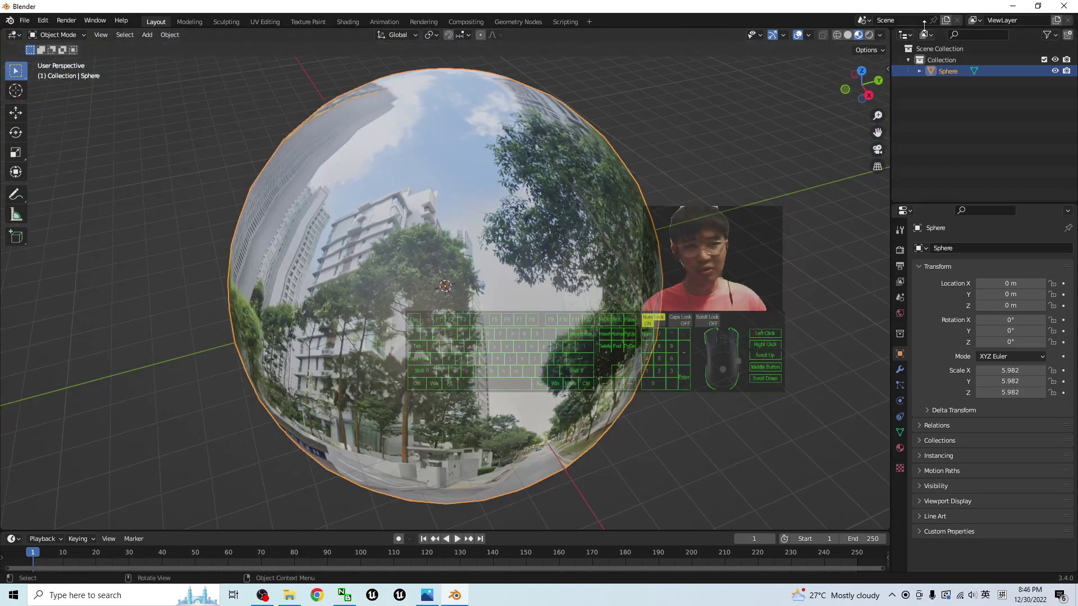
Step: Open notes.txt from the tutorial folder in Notepad
key(alt+Tab)
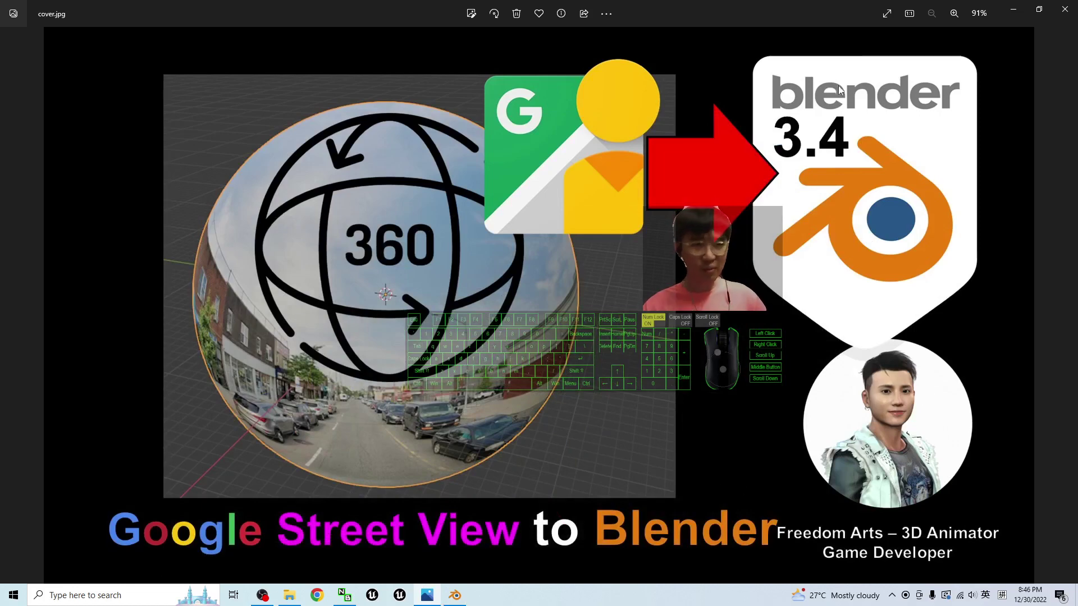
click(1015, 10)
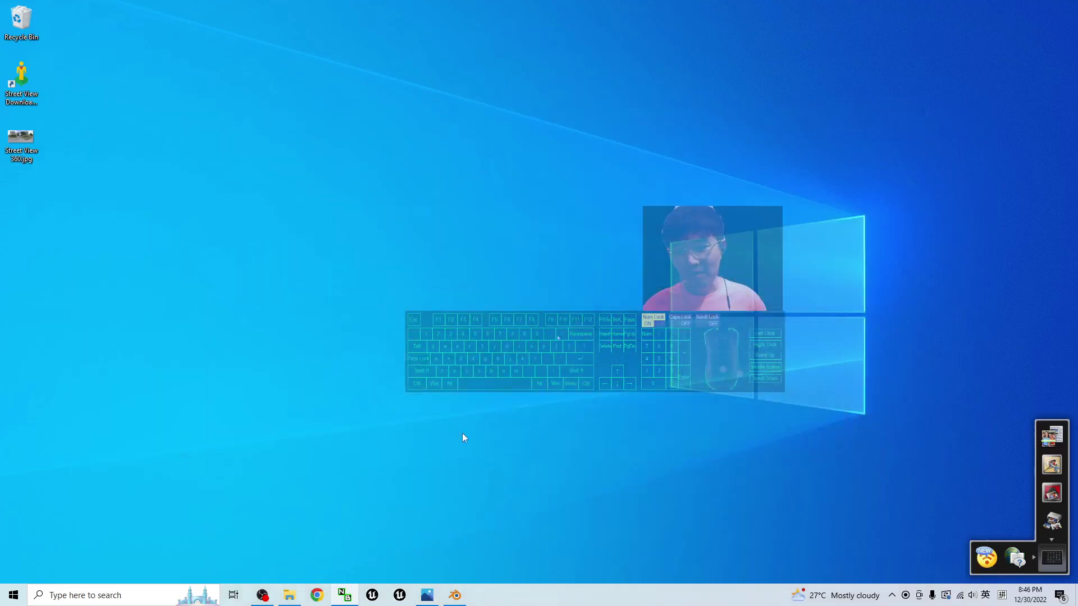
click(290, 596)
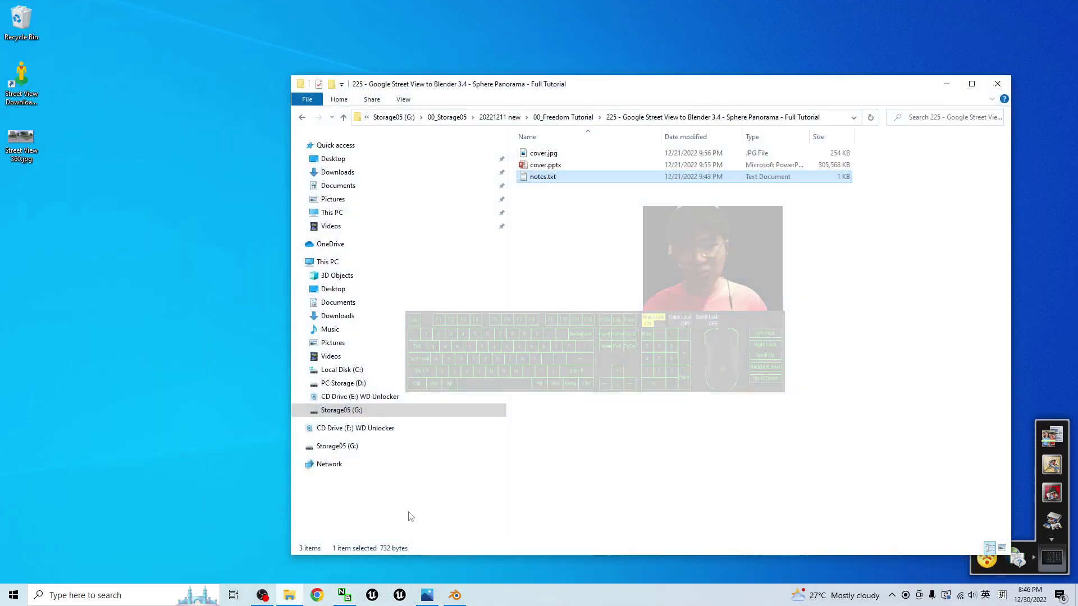
double_click(543, 177)
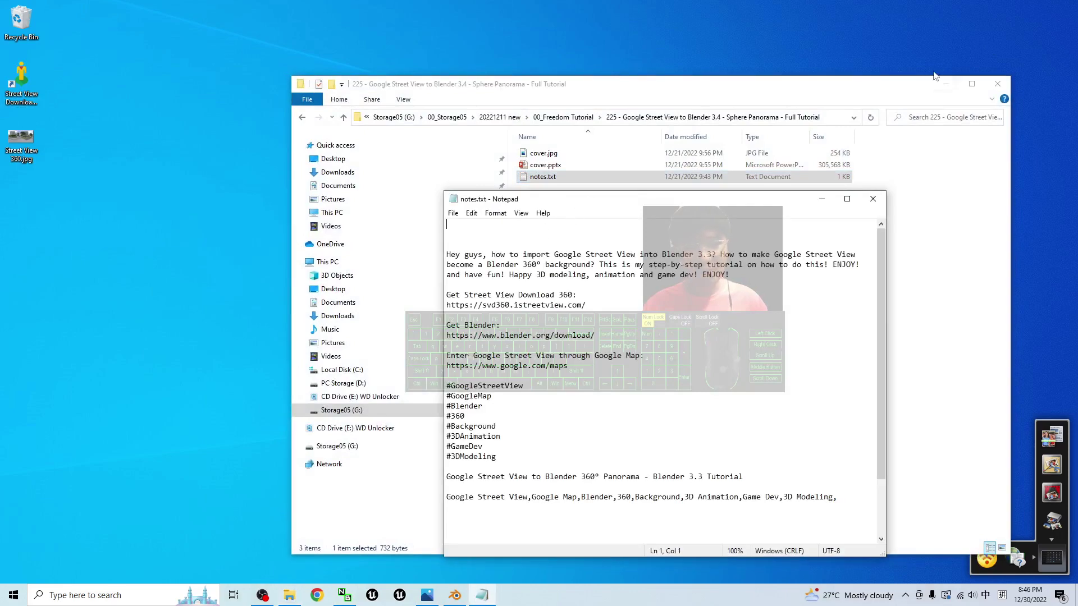
click(878, 199)
click(946, 85)
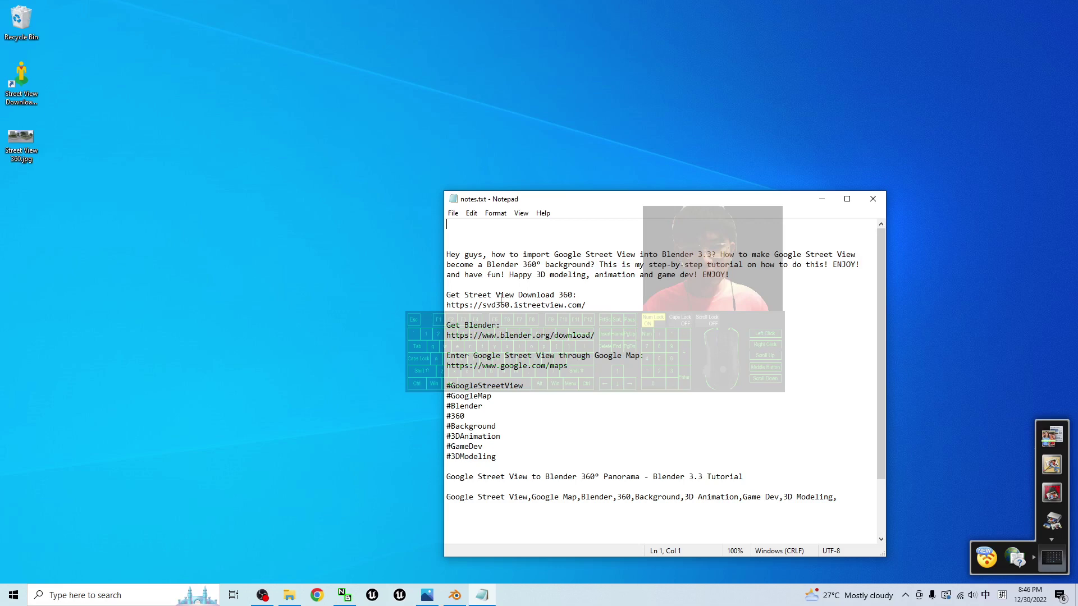
Step: Select the Street View Download 360 address in the notes and delete the old Street View 360.jpg
drag(574, 296, 466, 294)
drag(597, 310, 445, 308)
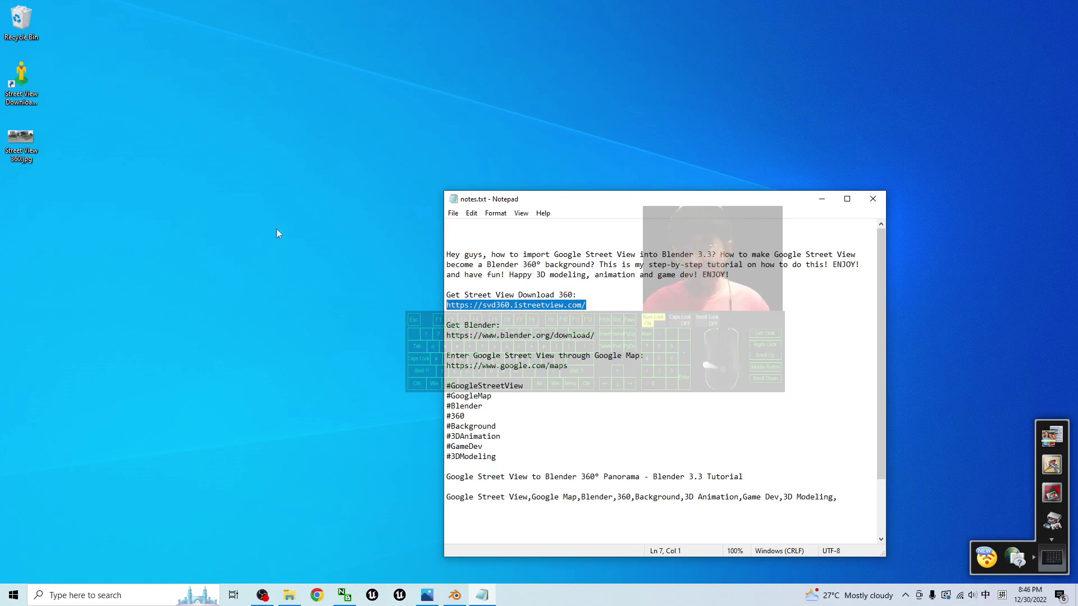
click(23, 145)
key(Delete)
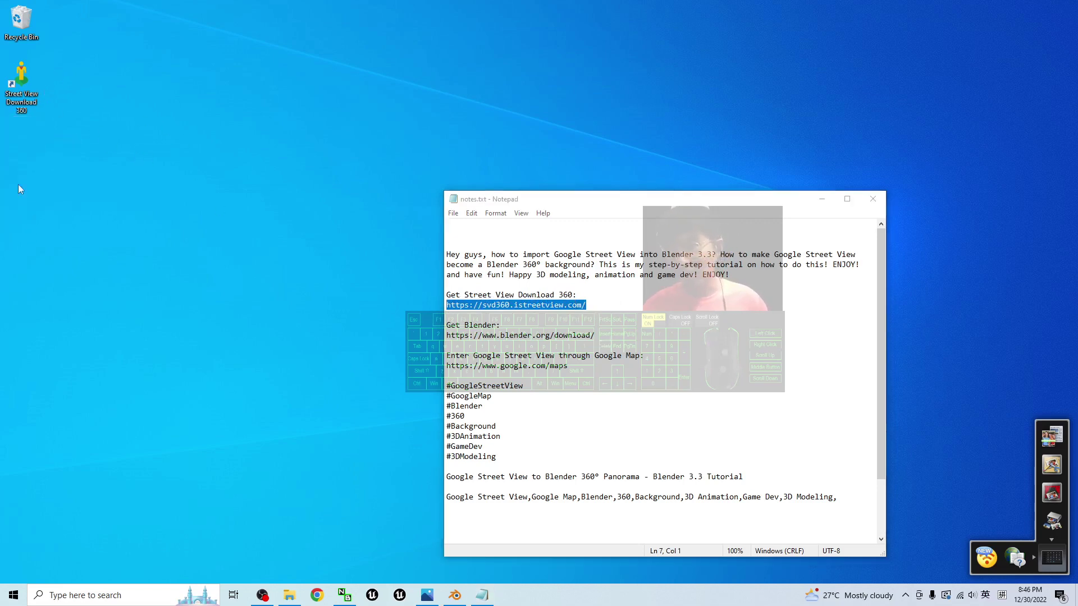
Step: Launch Street View Download 360 from its desktop shortcut, shift it left, and close notes.txt
double_click(24, 77)
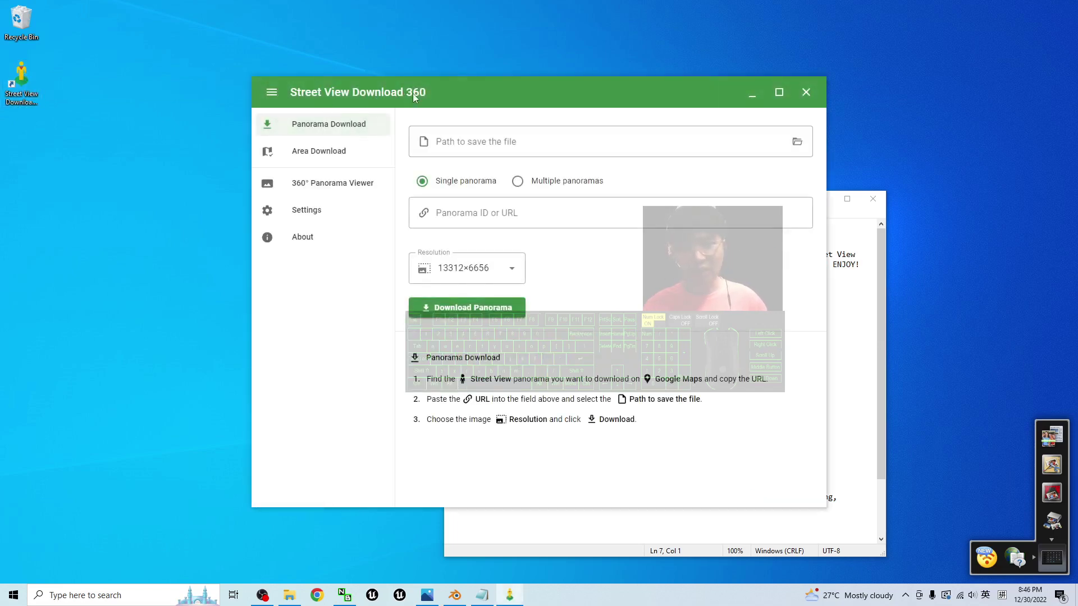
drag(614, 100, 494, 110)
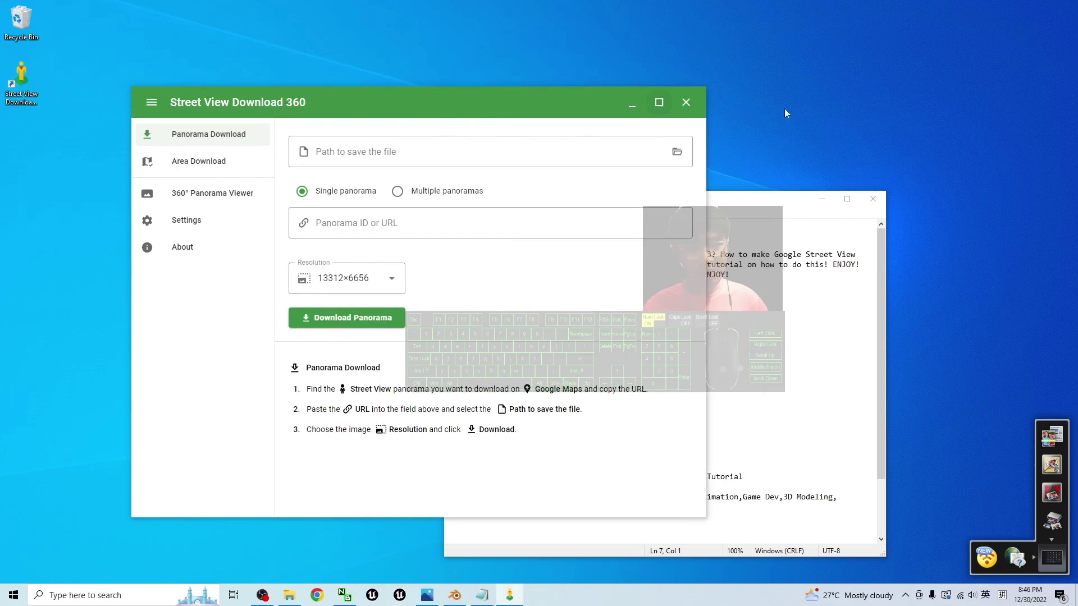
click(874, 199)
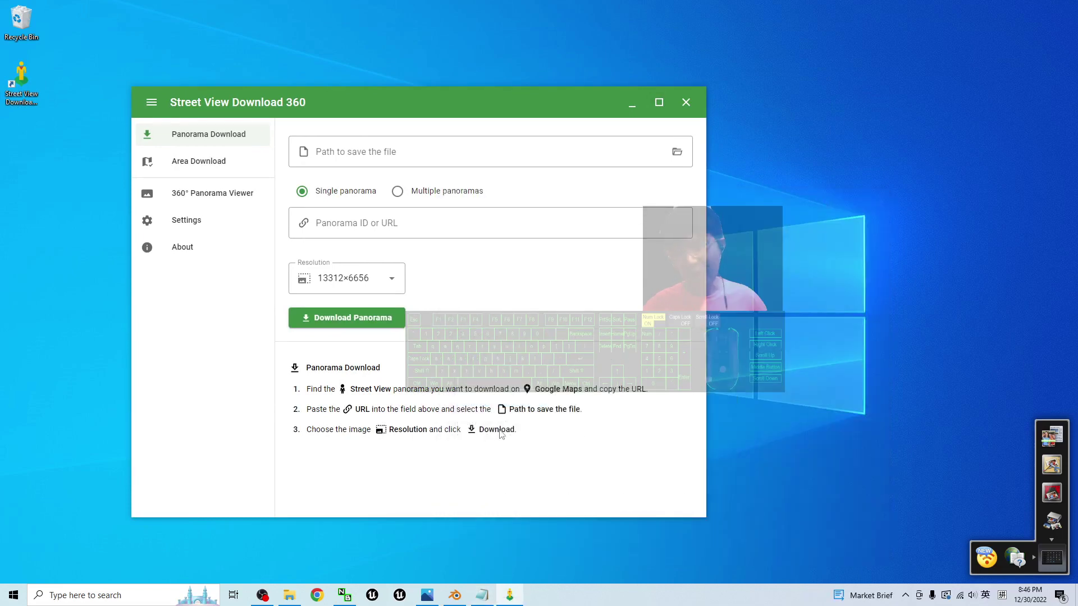
Step: Open Google Maps in Chrome and pan the map so Muar sits lower right
click(317, 596)
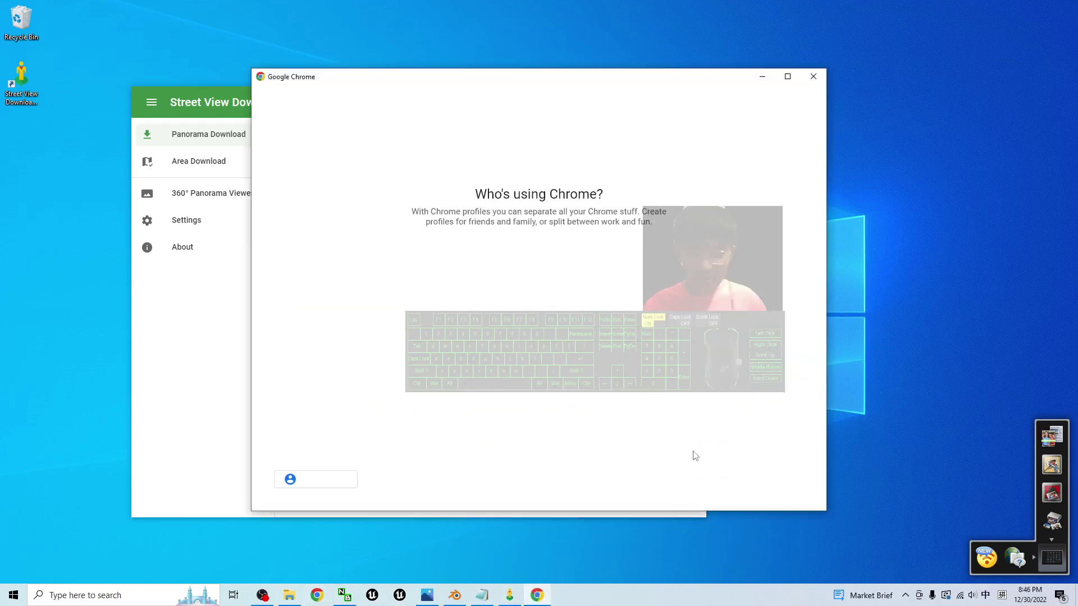
click(579, 381)
drag(402, 4, 611, 63)
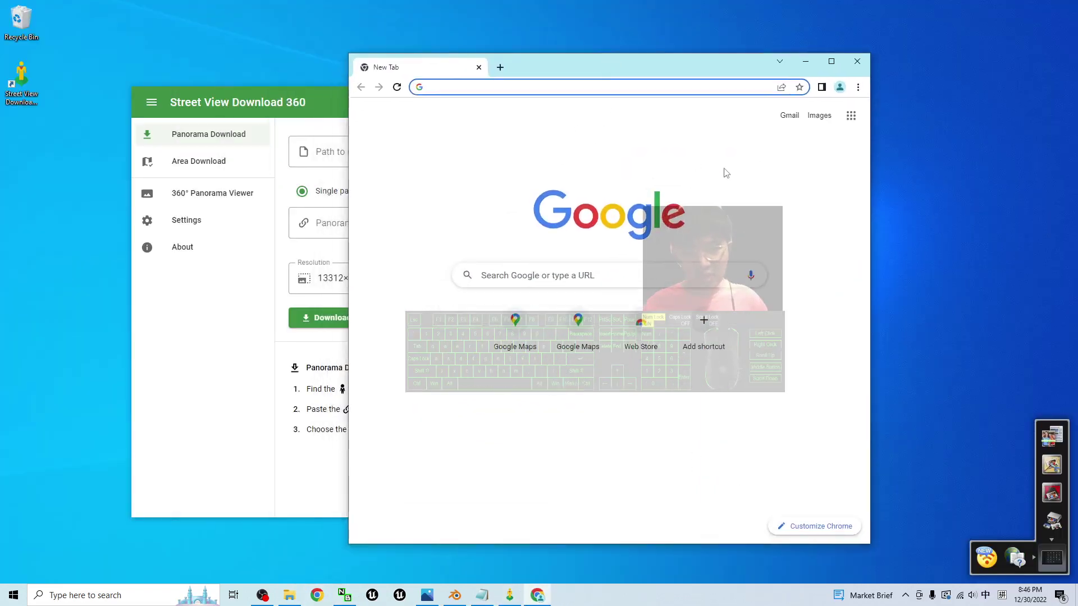
click(577, 335)
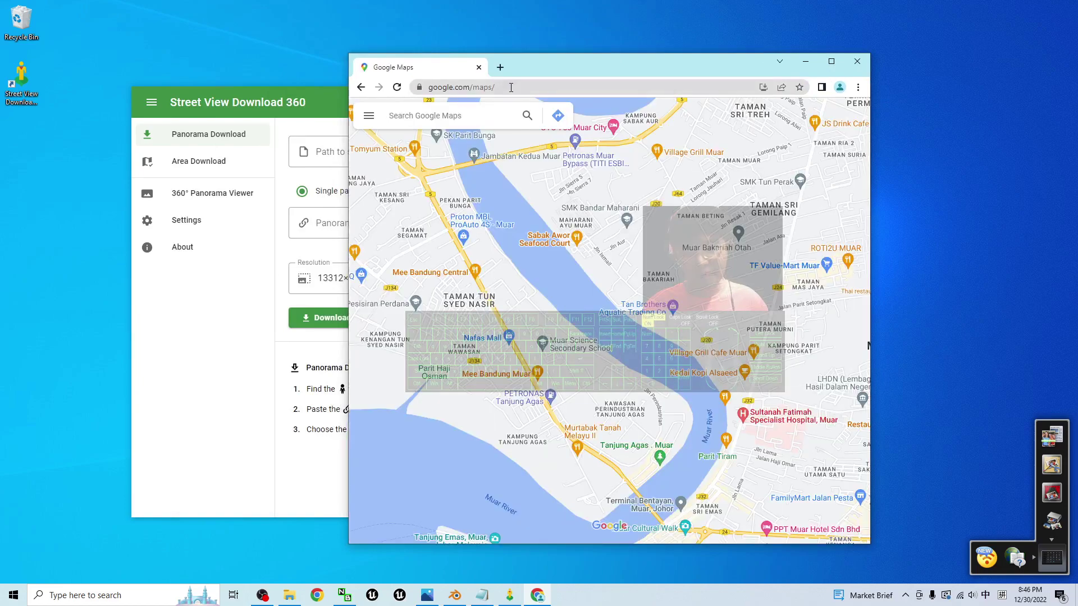
scroll(452, 167, down, 5)
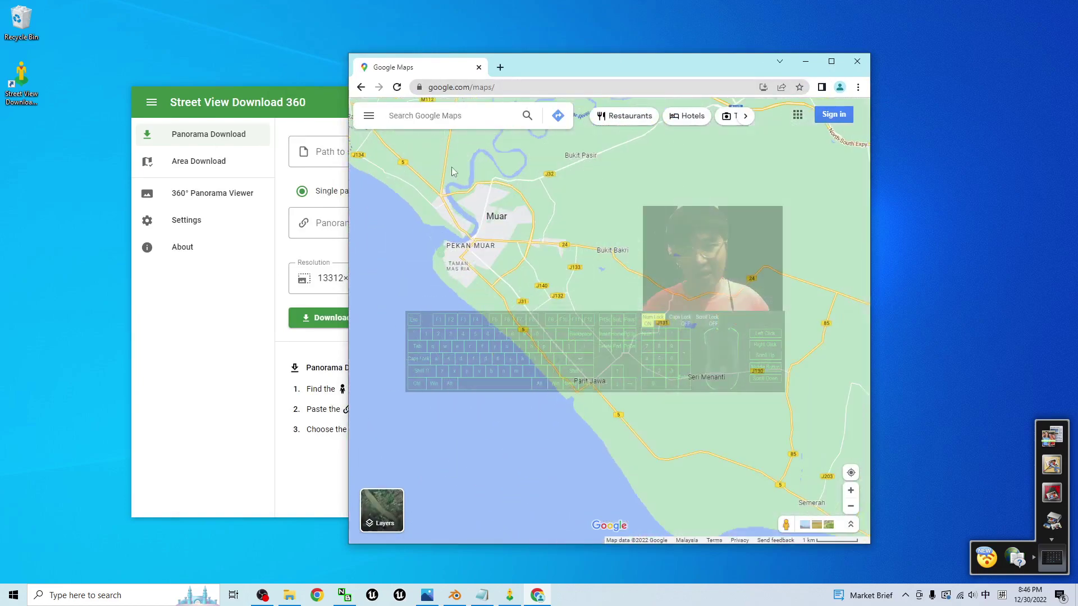
drag(451, 167, 747, 348)
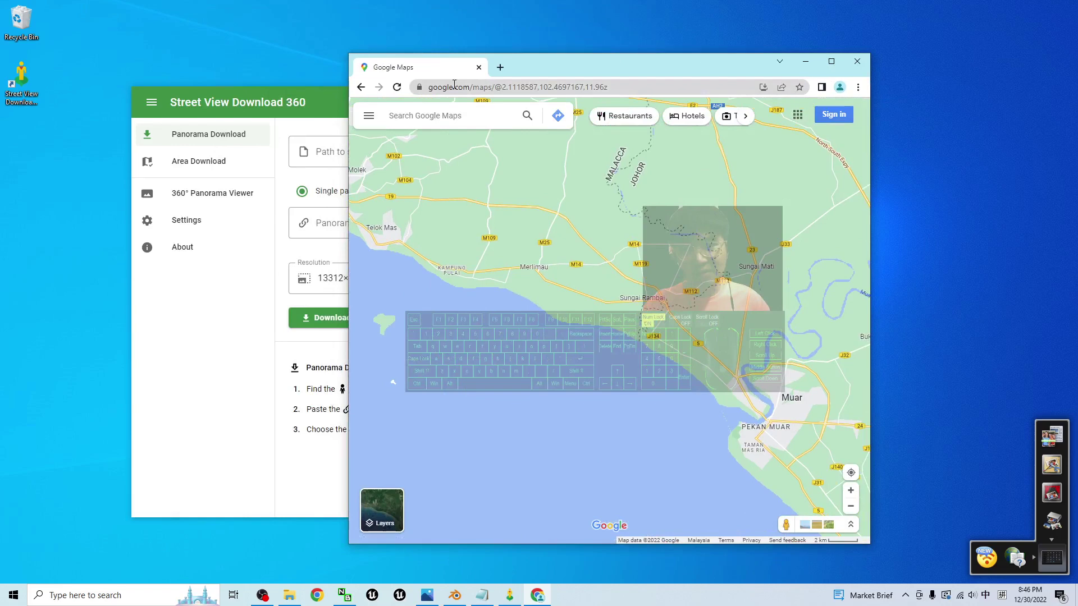
Step: Select the map's web address and the Google Maps link in notes.txt
click(493, 86)
click(482, 595)
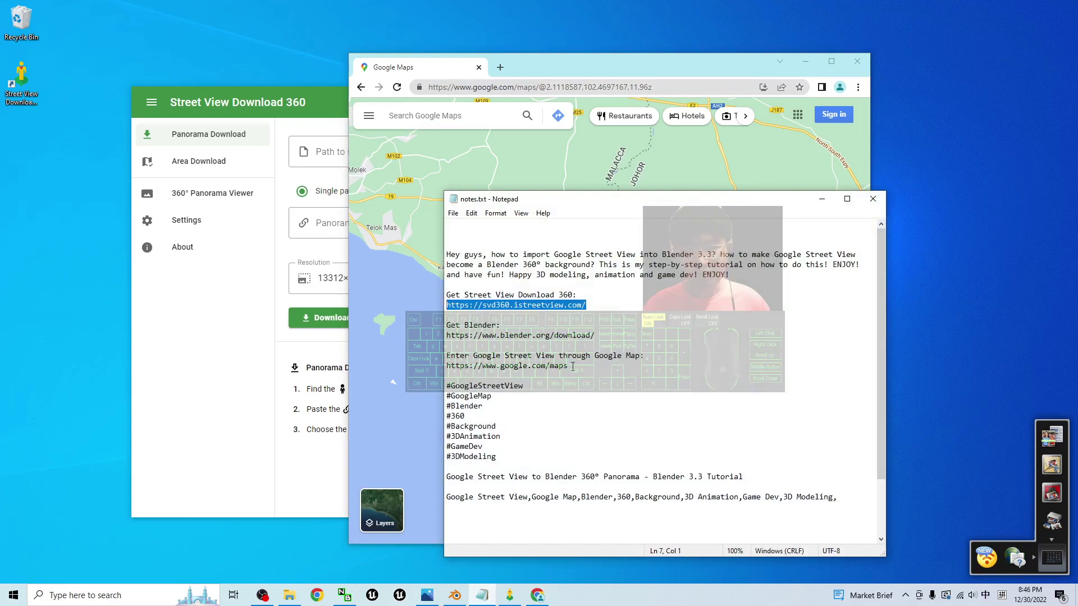
drag(568, 366, 446, 355)
Step: Maximize the browser and zoom and pan the map to the Geylang streets in Singapore
double_click(594, 63)
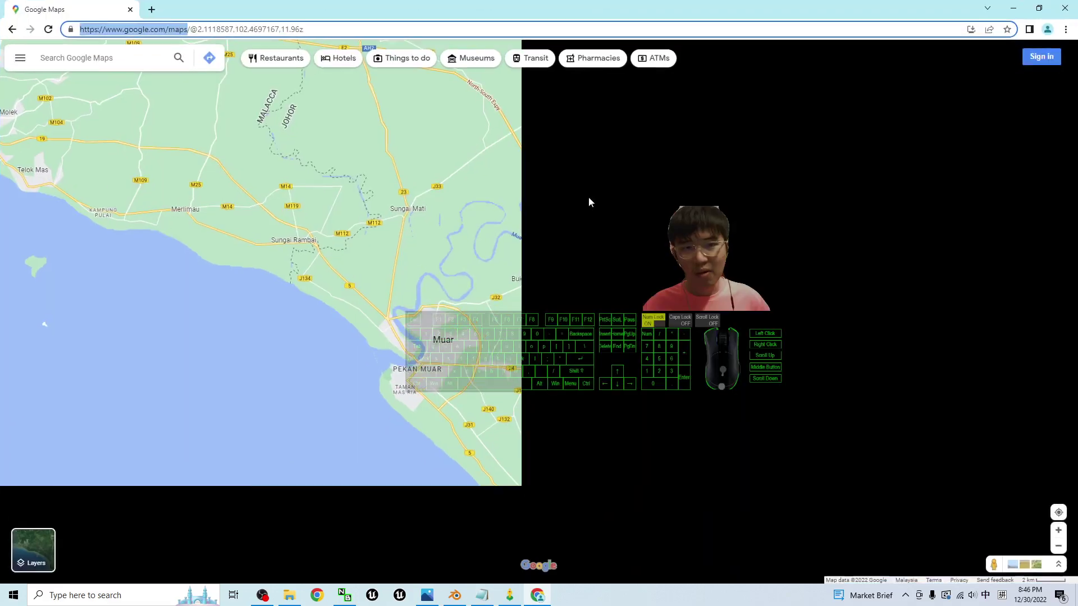
scroll(645, 252, down, 5)
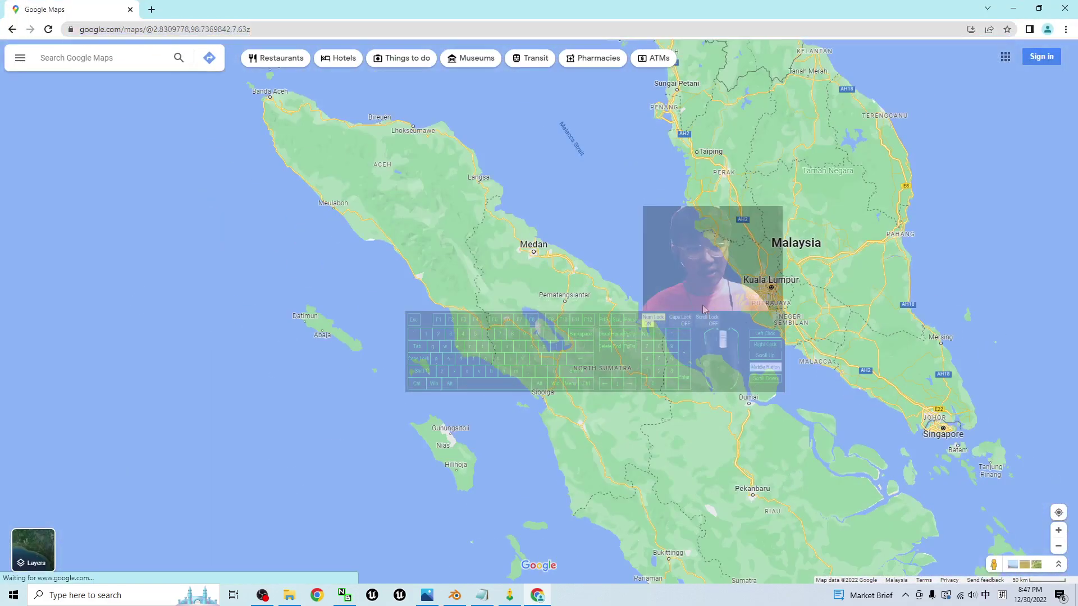
right_click(1026, 375)
drag(848, 306, 662, 226)
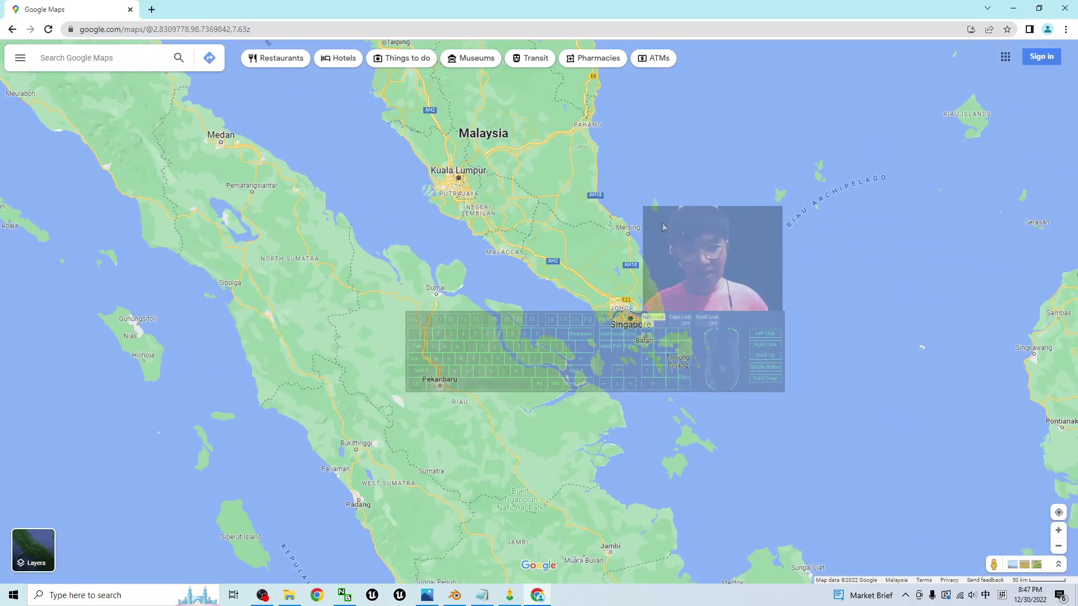
scroll(673, 303, up, 7)
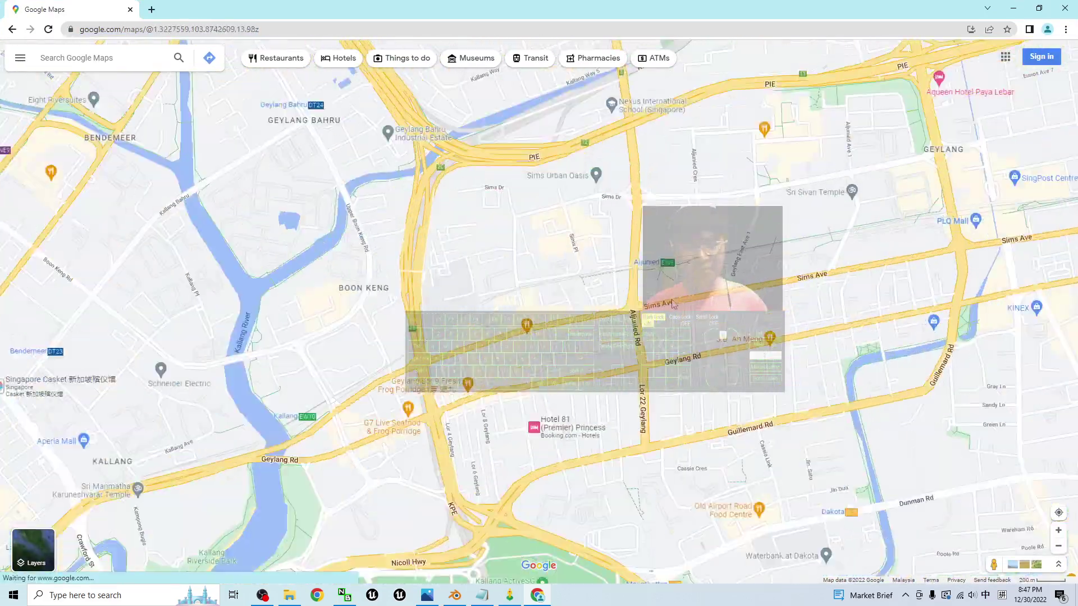
scroll(673, 304, up, 5)
scroll(737, 292, up, 2)
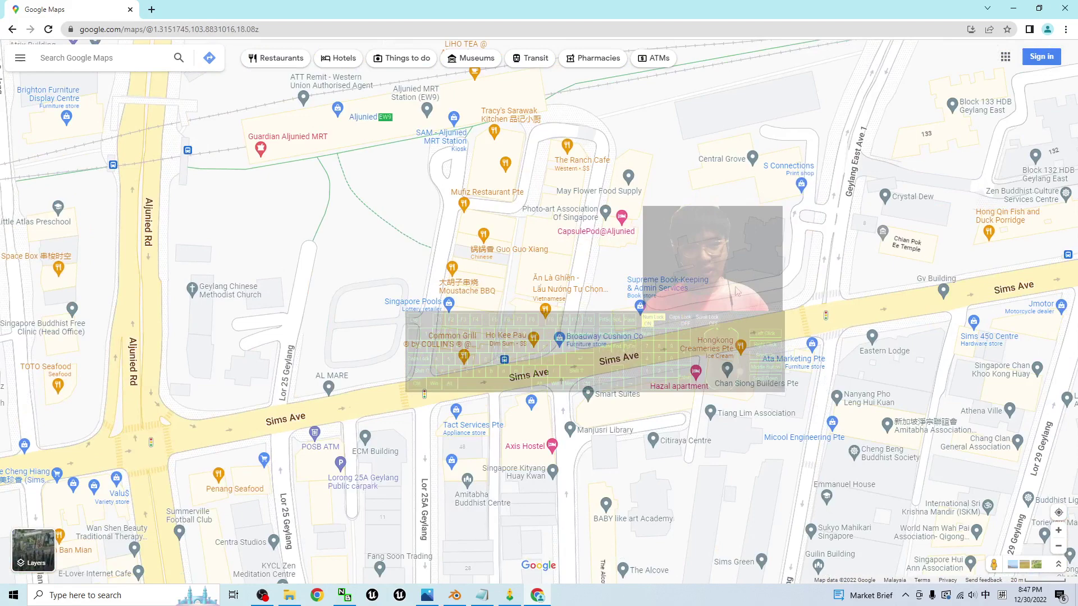
scroll(737, 292, down, 1)
drag(612, 501, 544, 342)
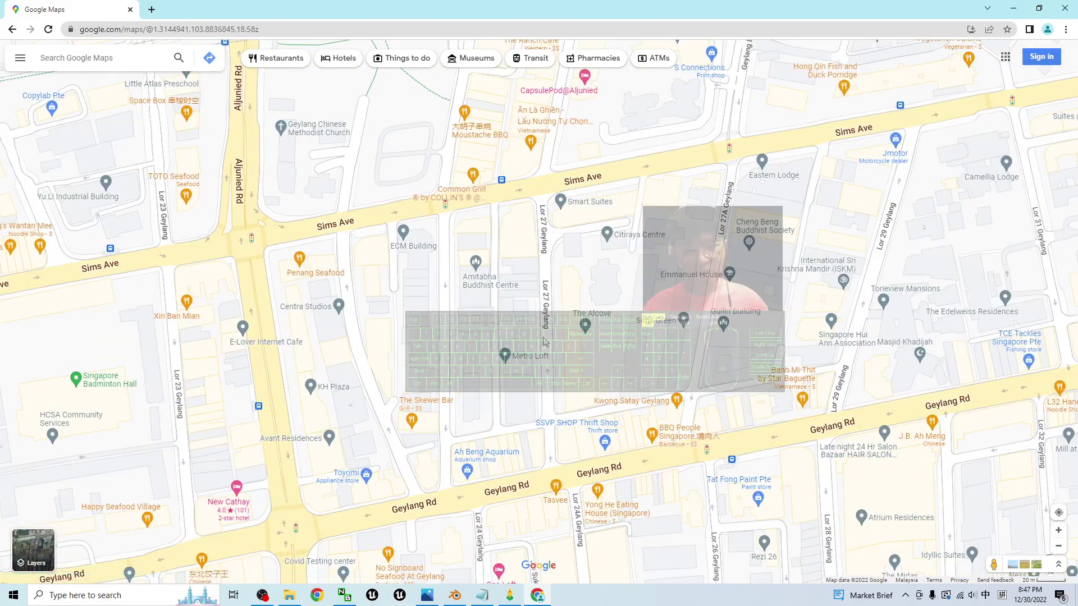
Step: Try spots near Geylang Rd, then enter Street View at 473 Geylang Rd
click(545, 343)
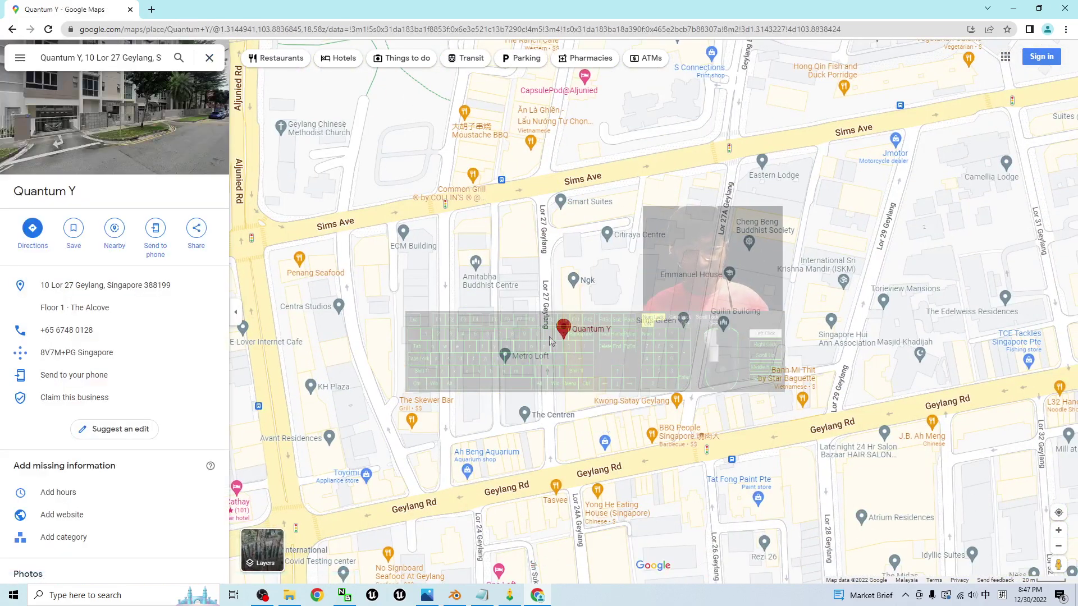
scroll(708, 339, down, 1)
click(706, 341)
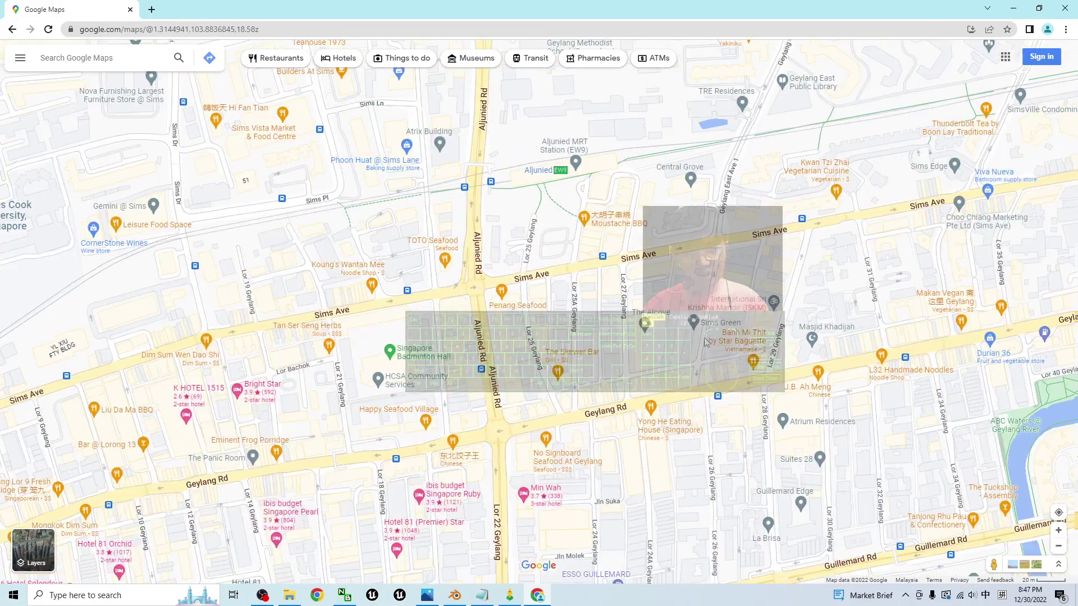
click(702, 340)
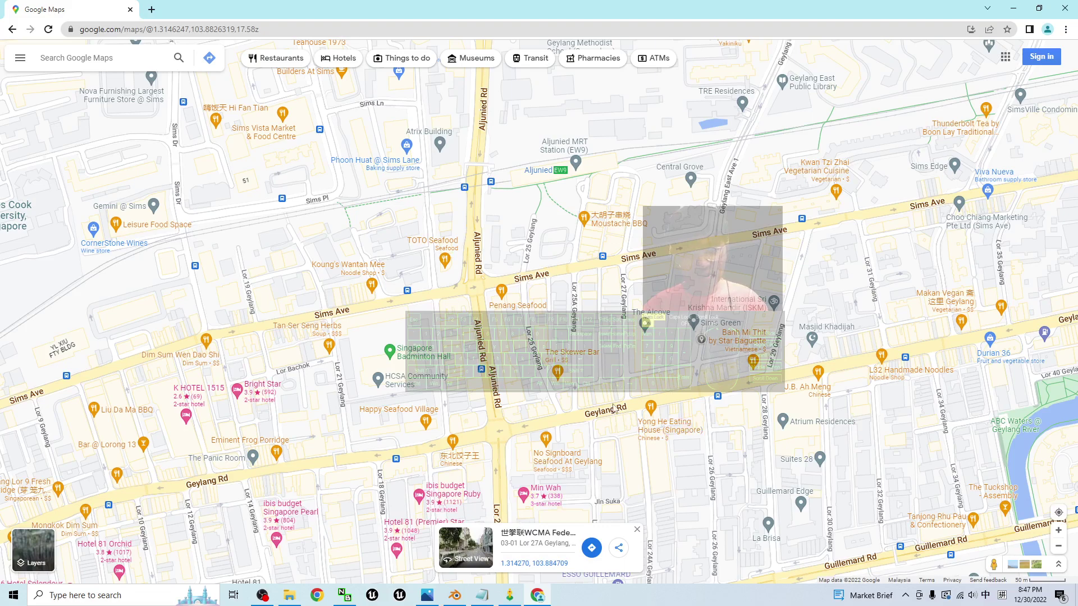
click(587, 416)
click(592, 414)
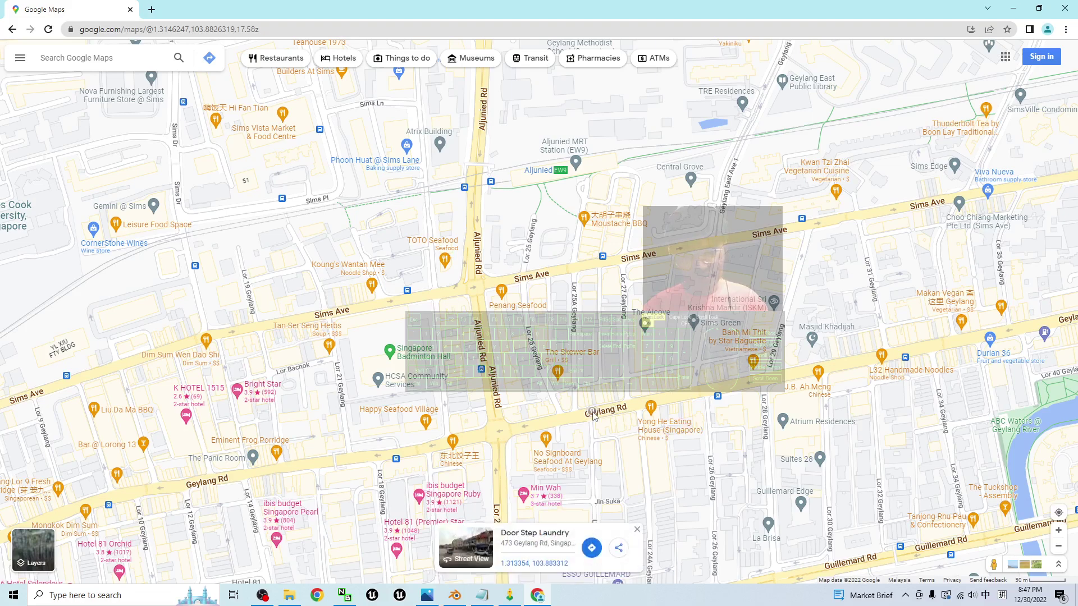
click(469, 552)
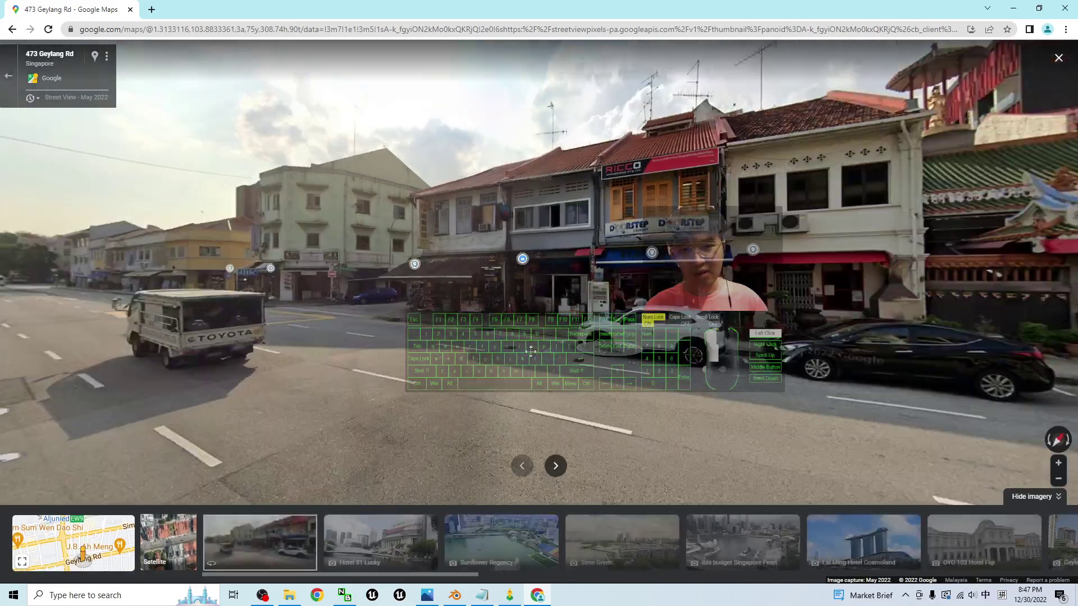
Step: Turn the panorama toward the corner café, copy the page URL, and minimize Chrome
drag(530, 351, 365, 291)
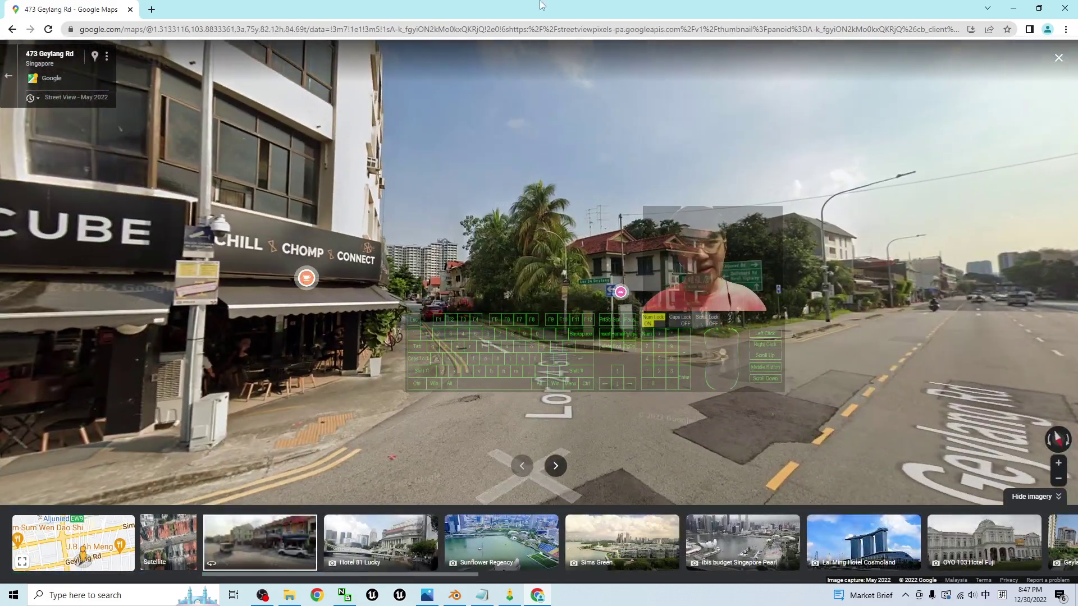
click(313, 31)
right_click(303, 32)
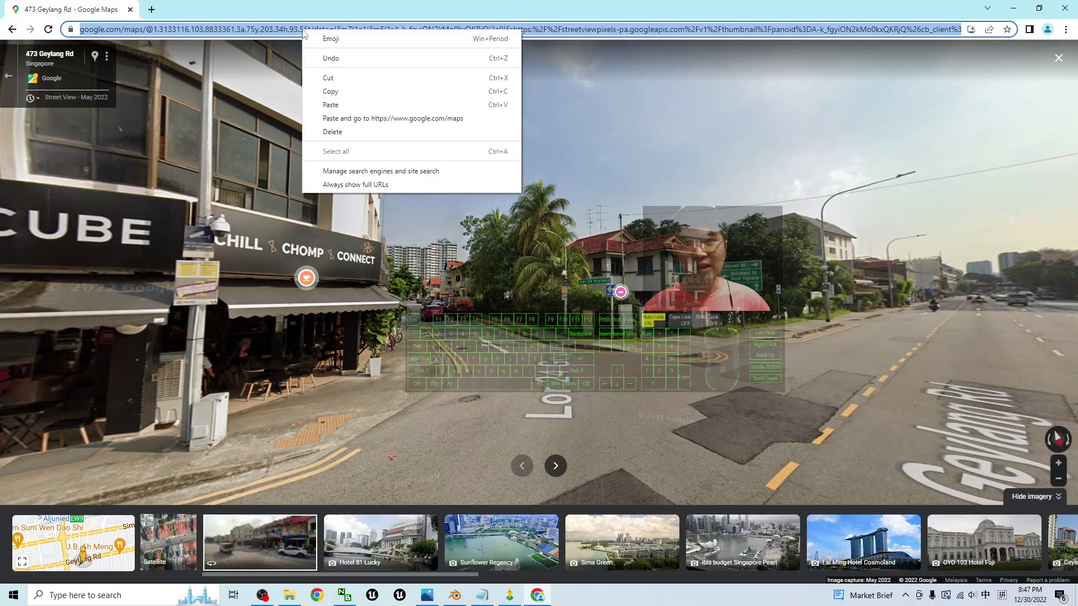
click(337, 90)
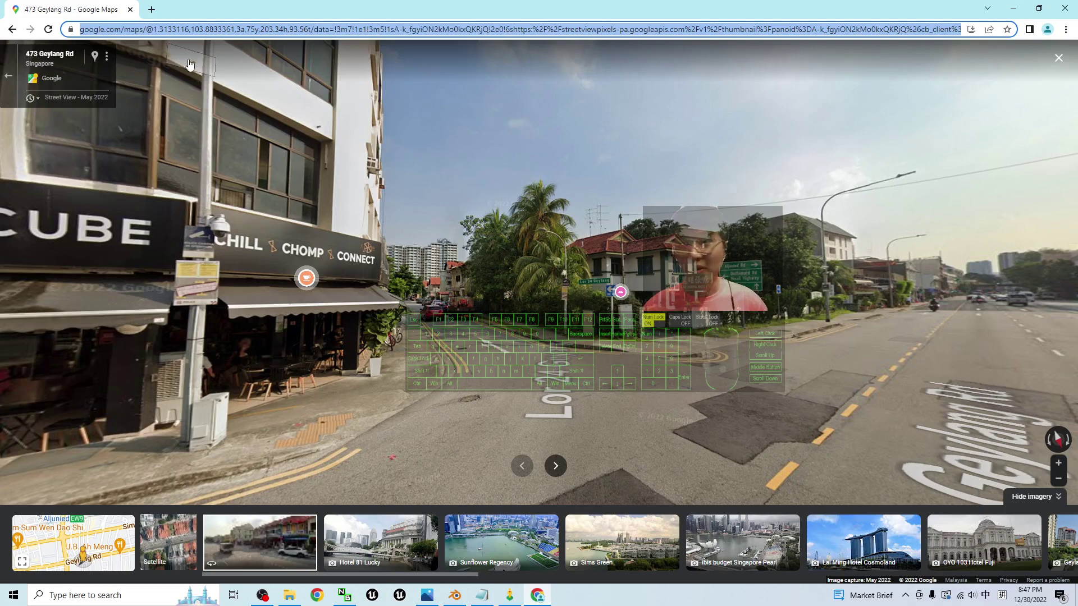
click(1013, 8)
Step: Paste the Street View URL into the Panorama ID or URL field and browse for a save location
click(393, 102)
drag(394, 97, 496, 95)
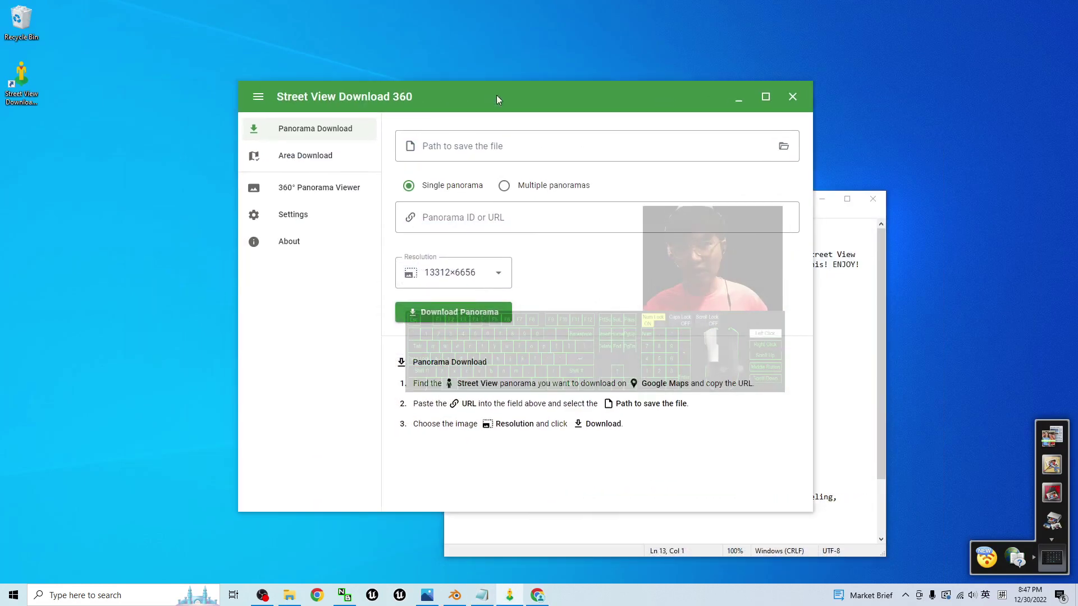
click(475, 218)
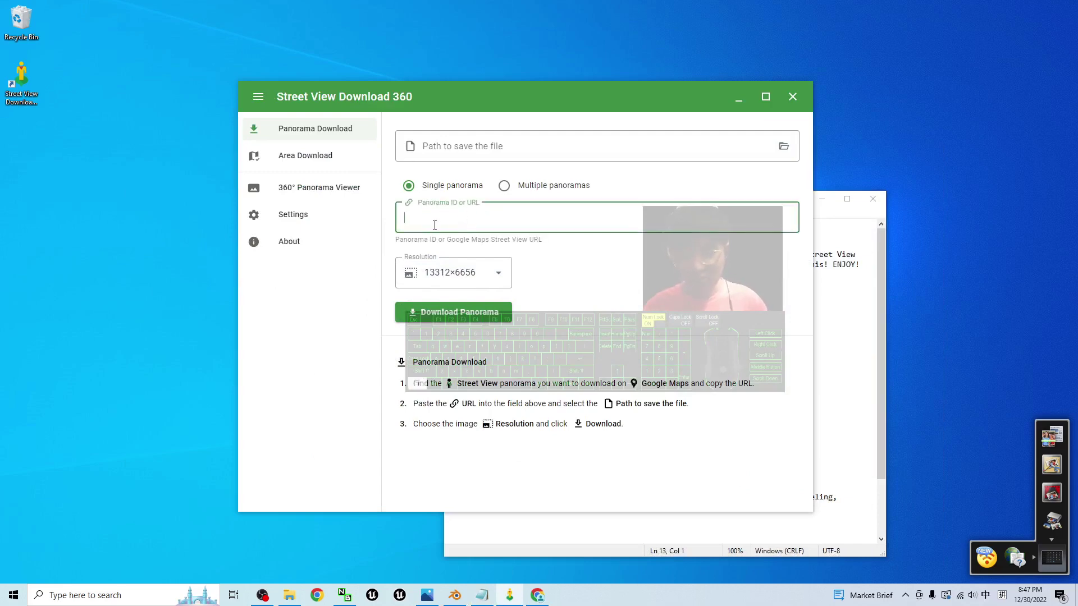
key(ctrl+v)
drag(746, 223, 401, 219)
click(503, 218)
click(429, 144)
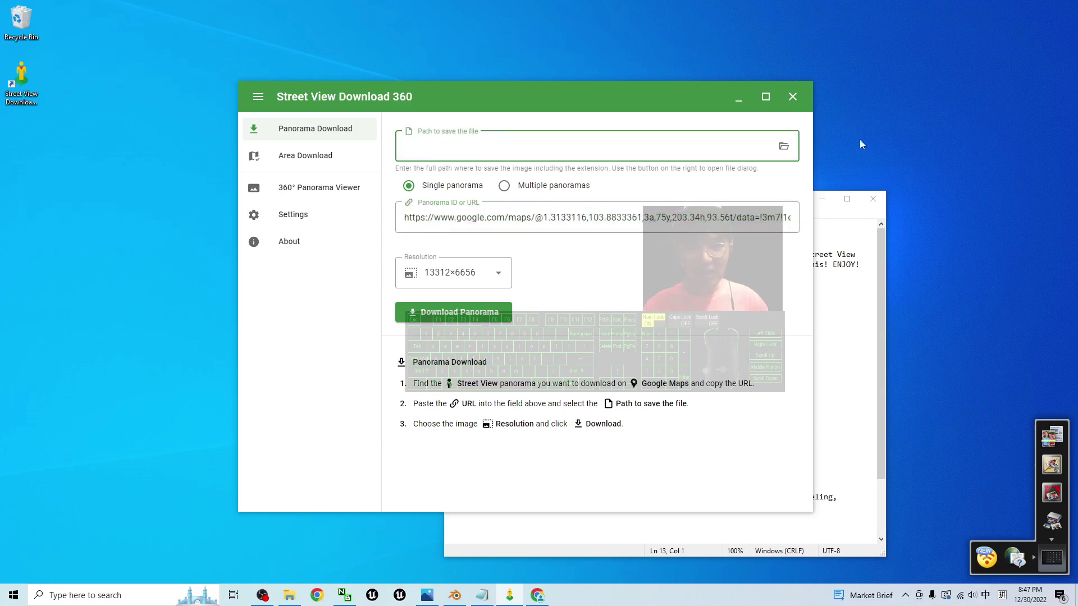
click(784, 146)
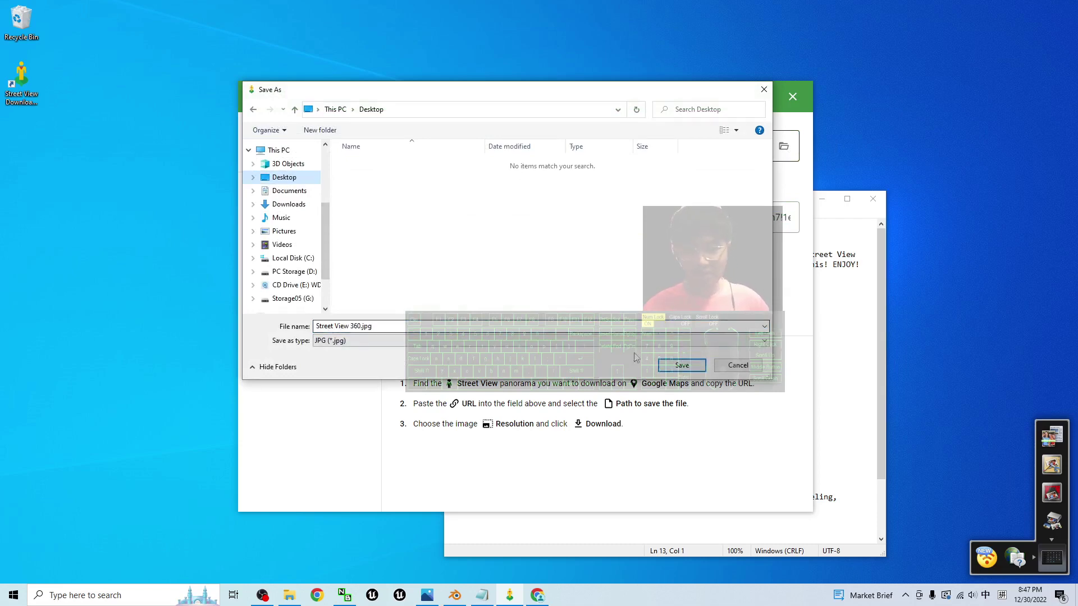
Step: Save as Street View 360.jpg on the Desktop and download the 13312×6656 panorama
click(681, 366)
click(471, 318)
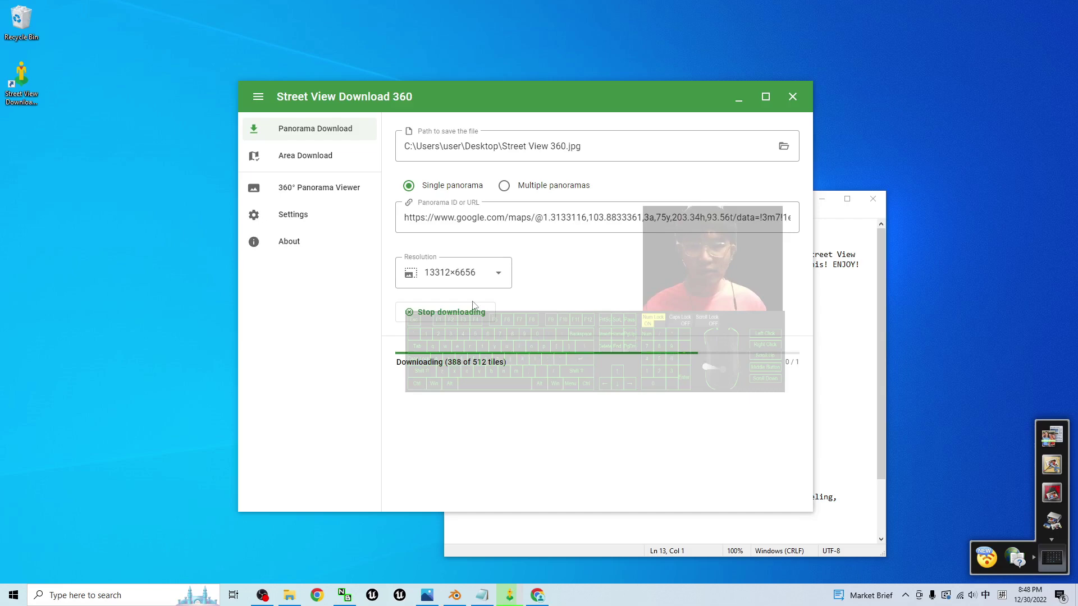
click(491, 276)
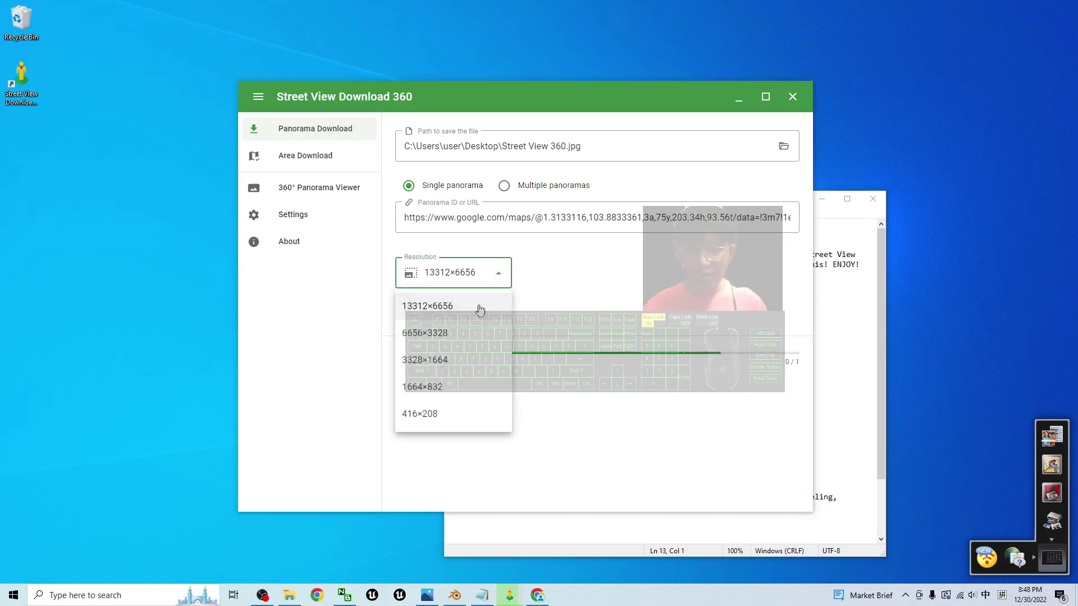
click(677, 275)
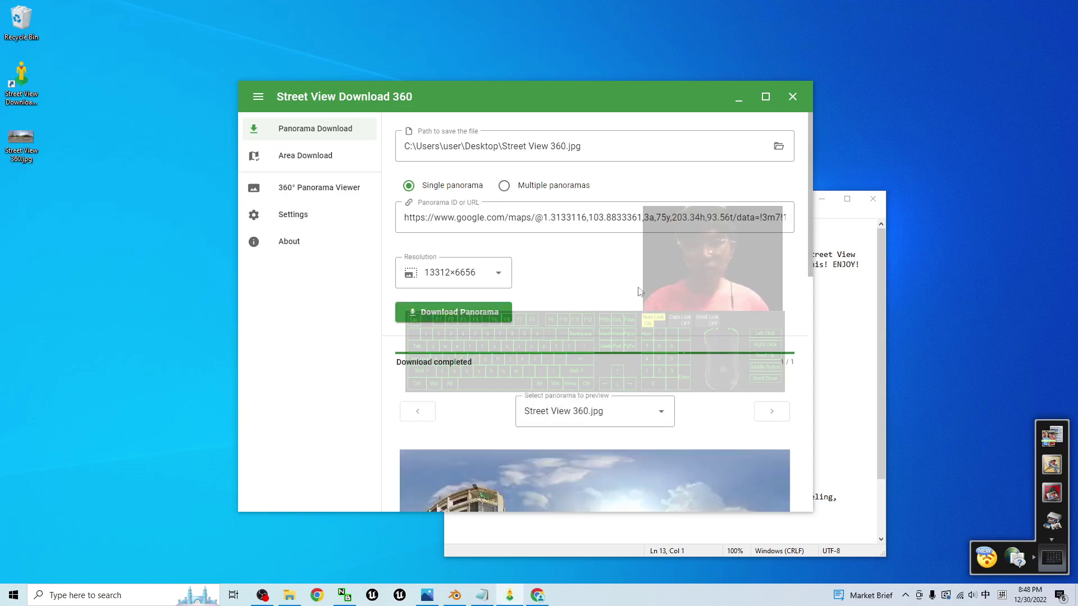
Step: Preview the downloaded Street View 360.jpg from the desktop, then close the viewer
scroll(663, 375, down, 3)
scroll(663, 375, down, 2)
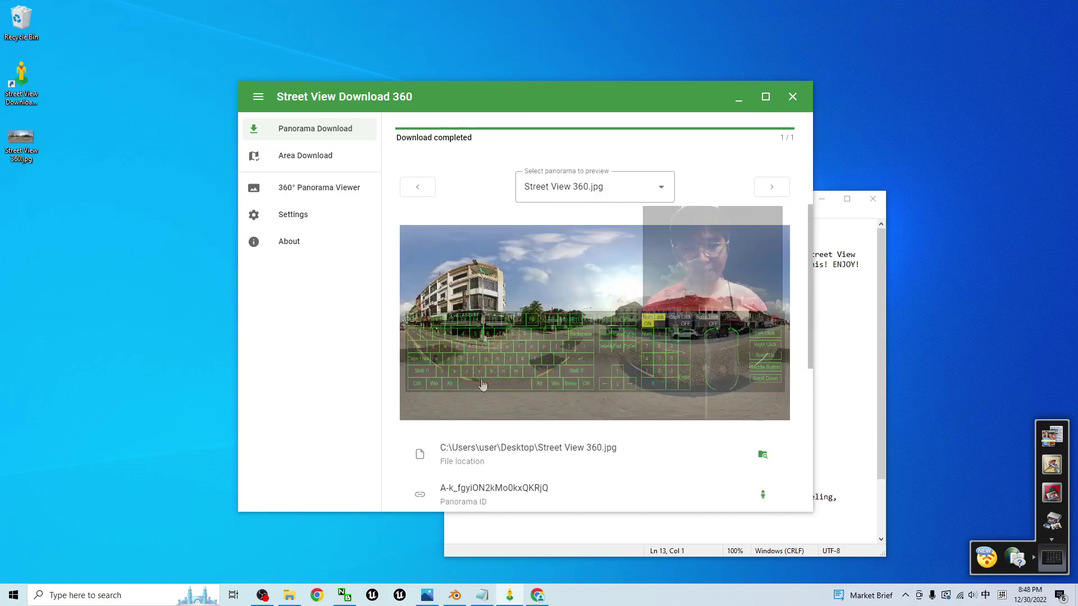
double_click(25, 146)
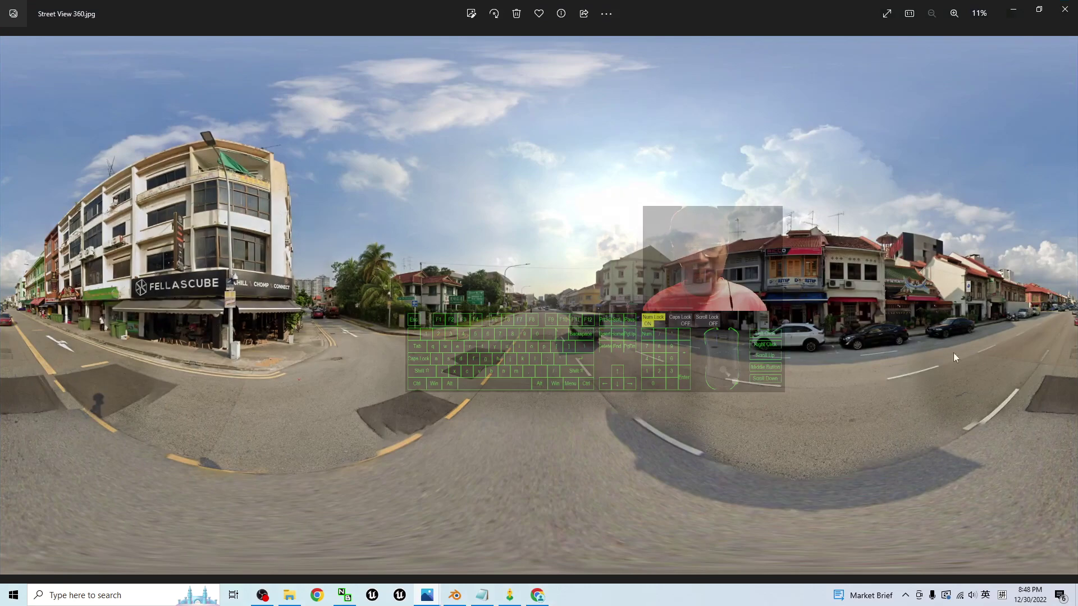
click(1062, 15)
Step: Close the old Blender sphere scene without saving
click(734, 96)
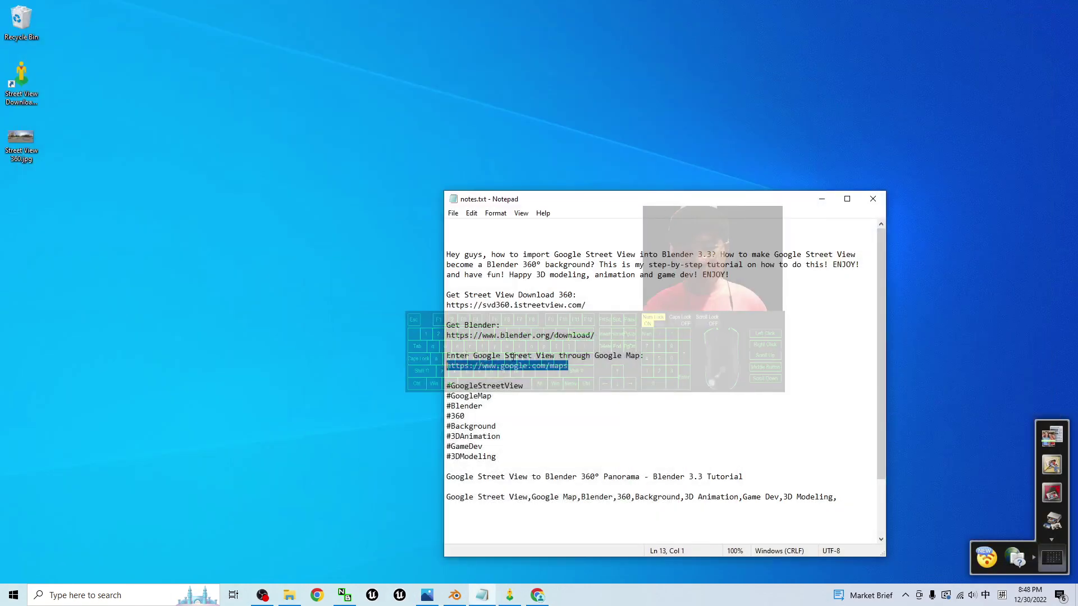
click(454, 595)
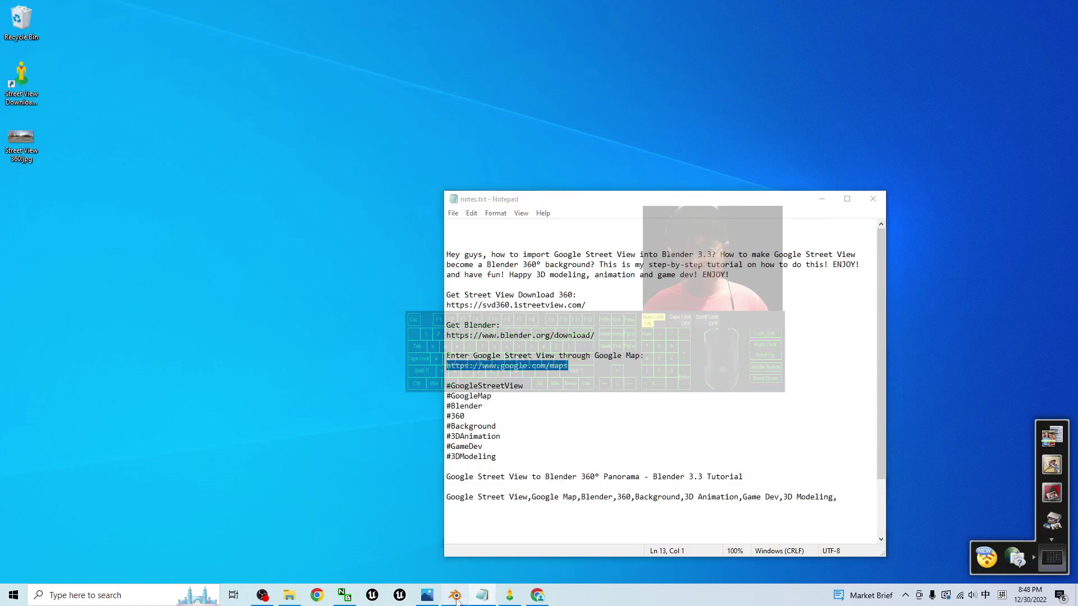
scroll(615, 261, down, 4)
scroll(600, 359, up, 4)
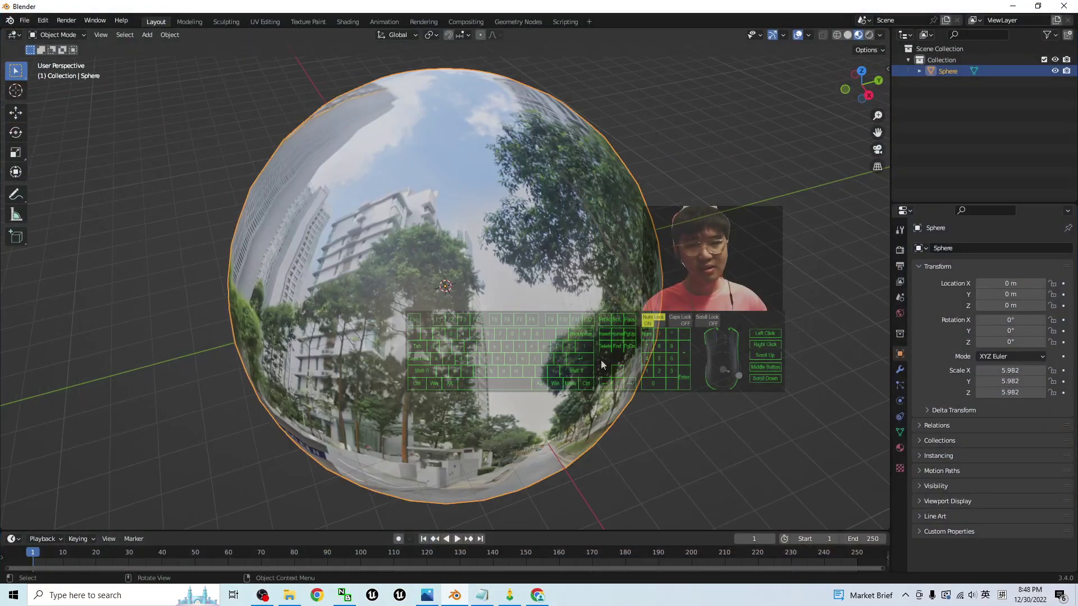
right_click(700, 426)
click(1055, 6)
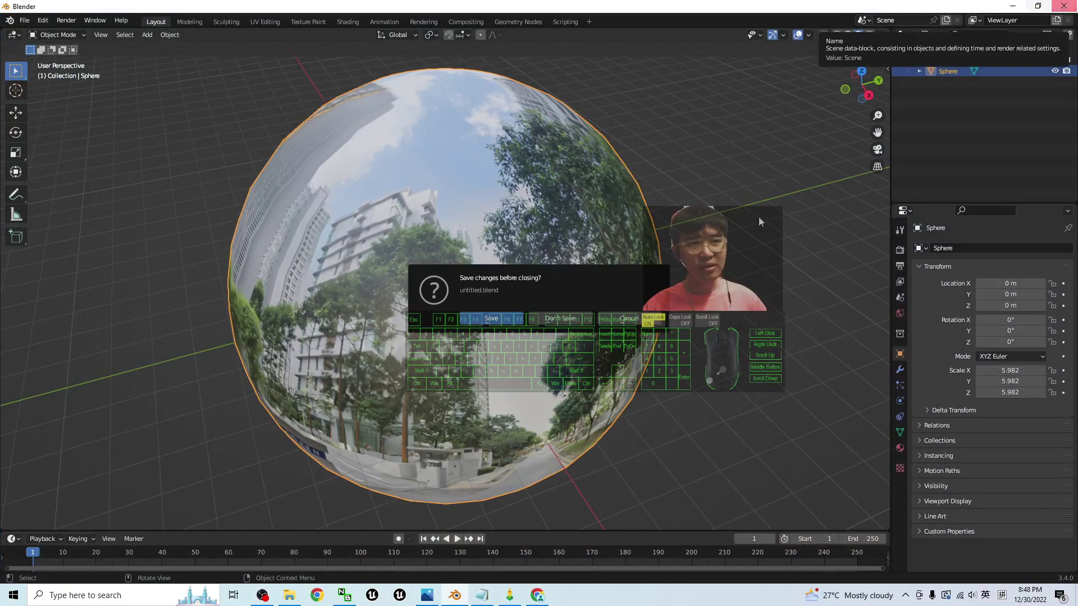
click(561, 323)
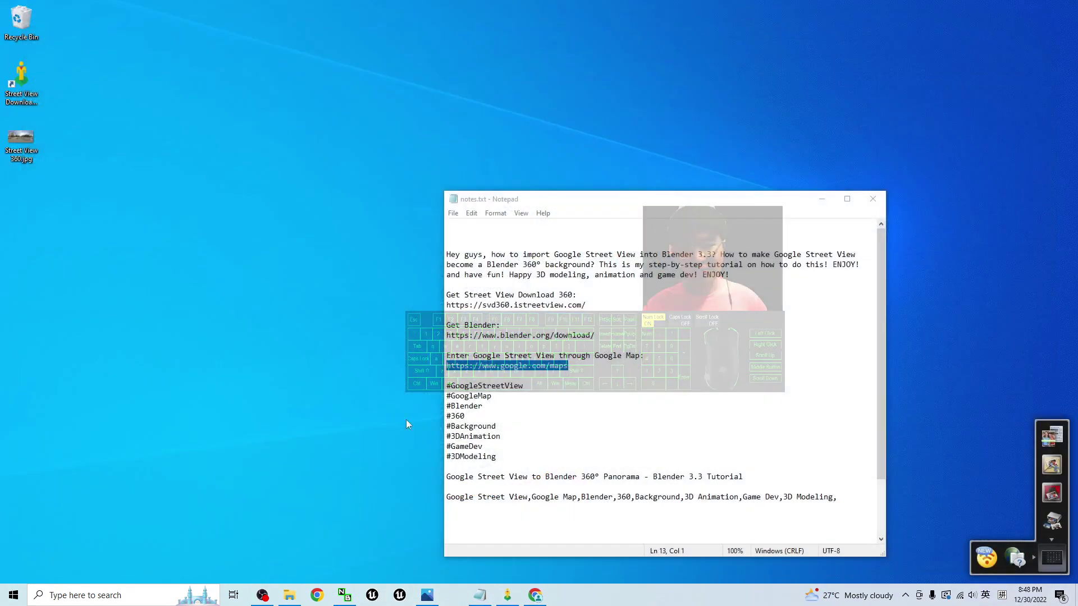
Step: Search Windows for "blender" and launch Blender 3.4
click(109, 591)
text(ble)
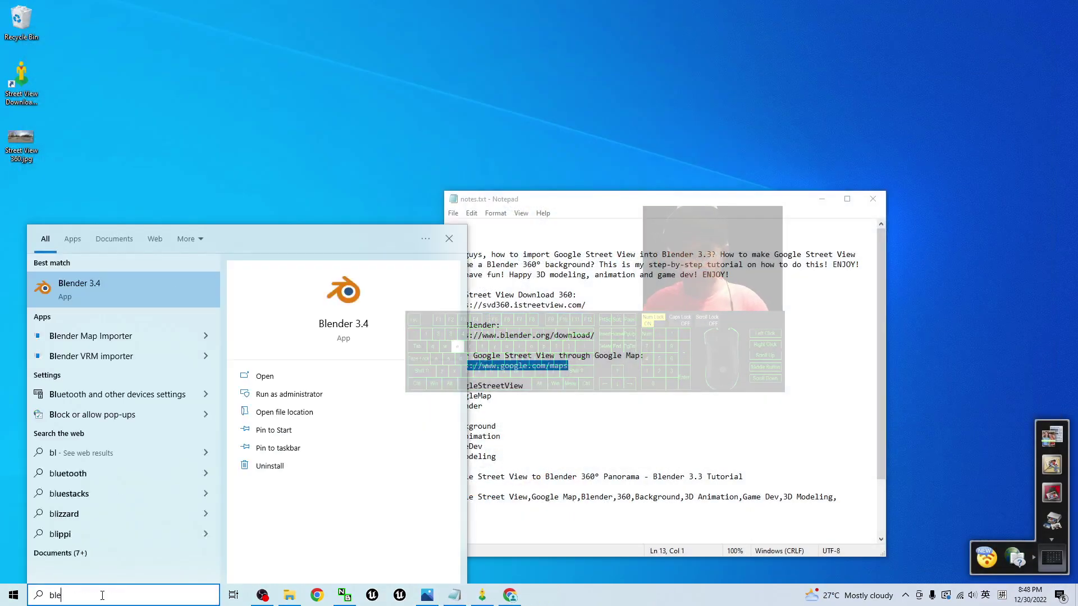
text(nder)
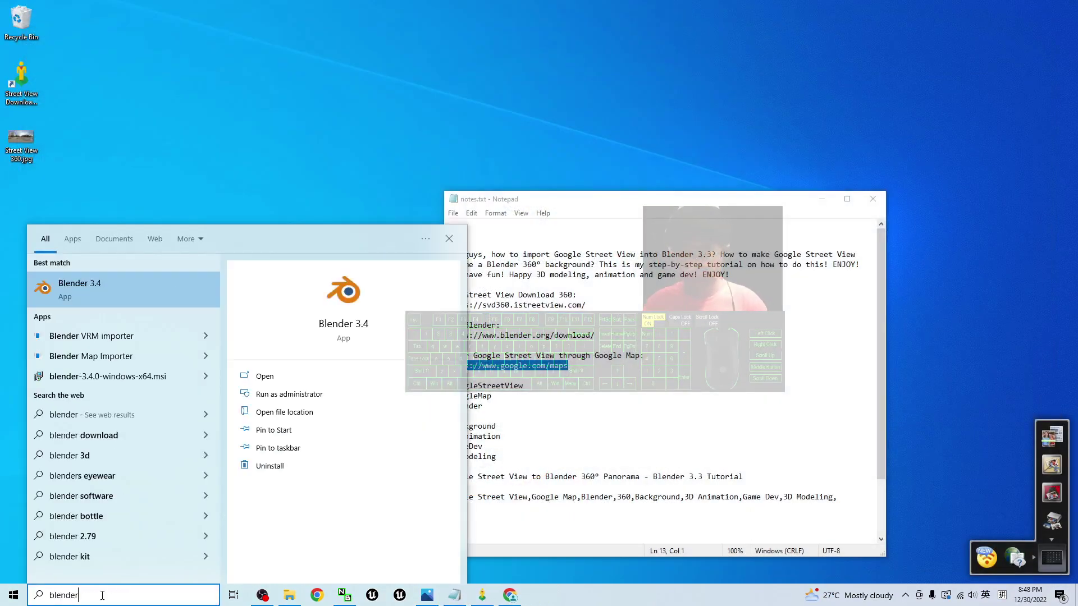
click(93, 285)
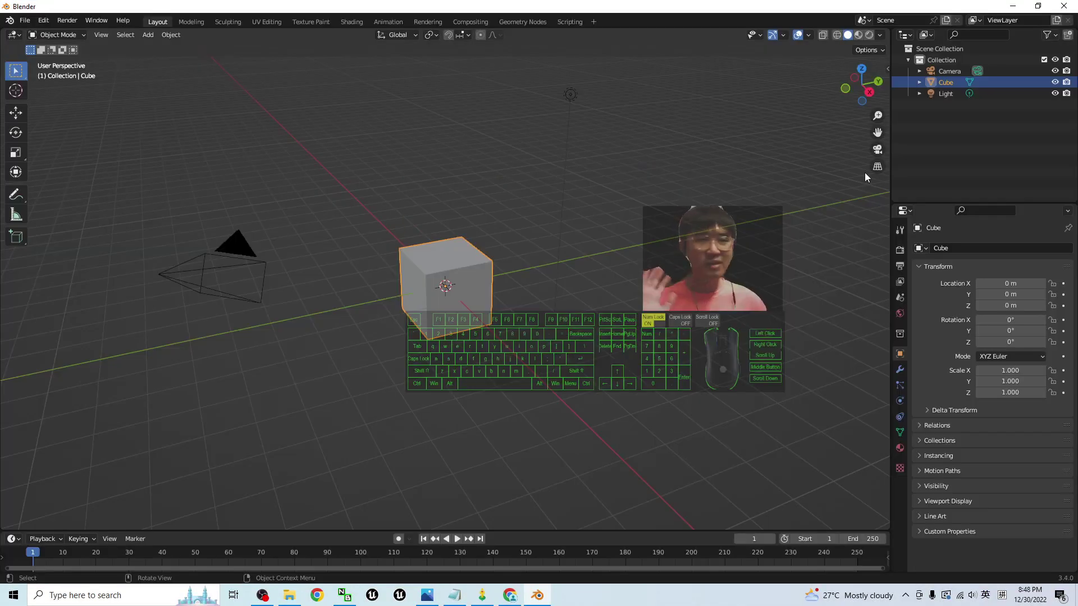
Step: Delete the default camera, cube and light
middle_drag(864, 177, 508, 314)
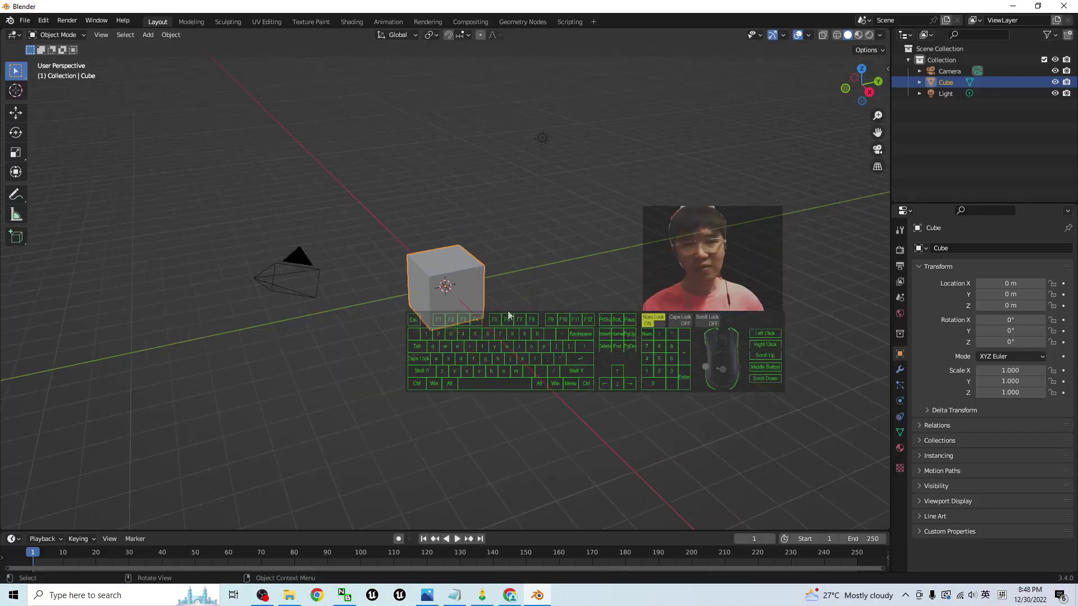
drag(241, 212, 663, 315)
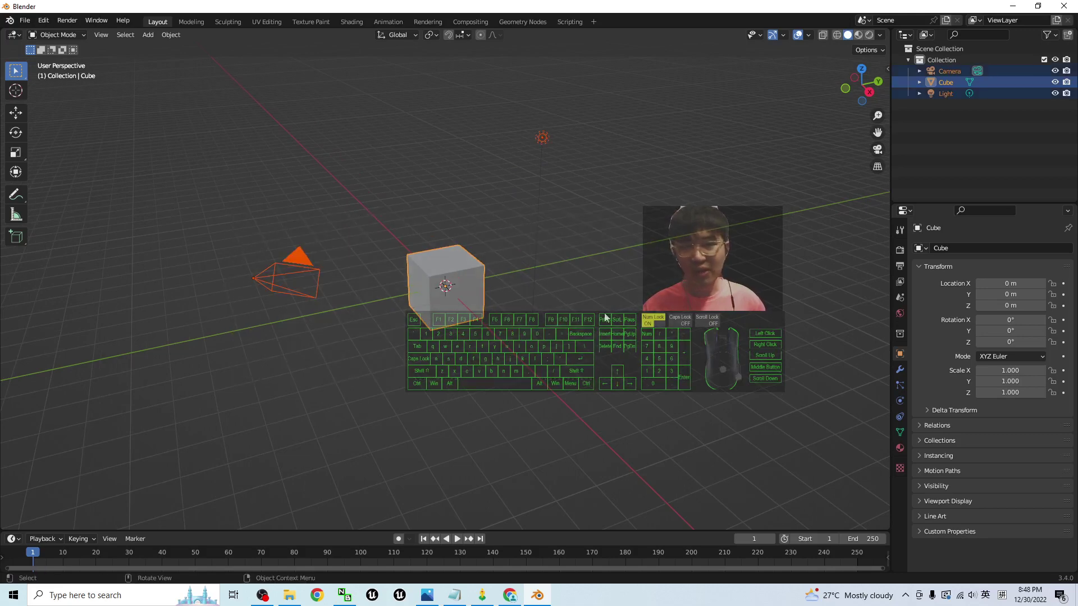
key(Delete)
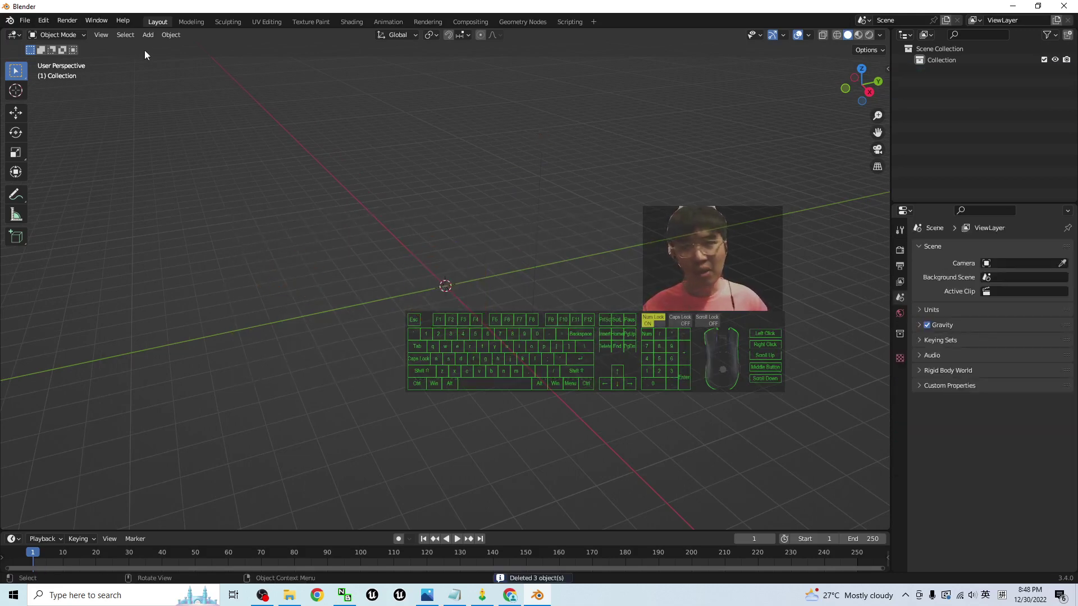
Step: Add a UV sphere at the origin, shade it smooth, and switch to Material Preview
click(148, 35)
mouse_move(167, 50)
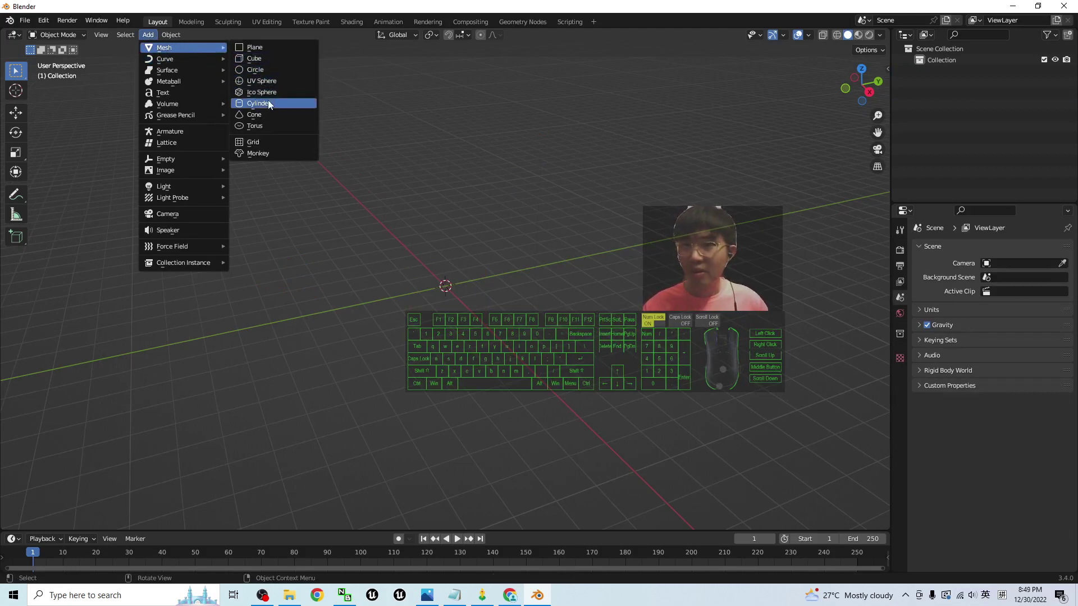
click(270, 80)
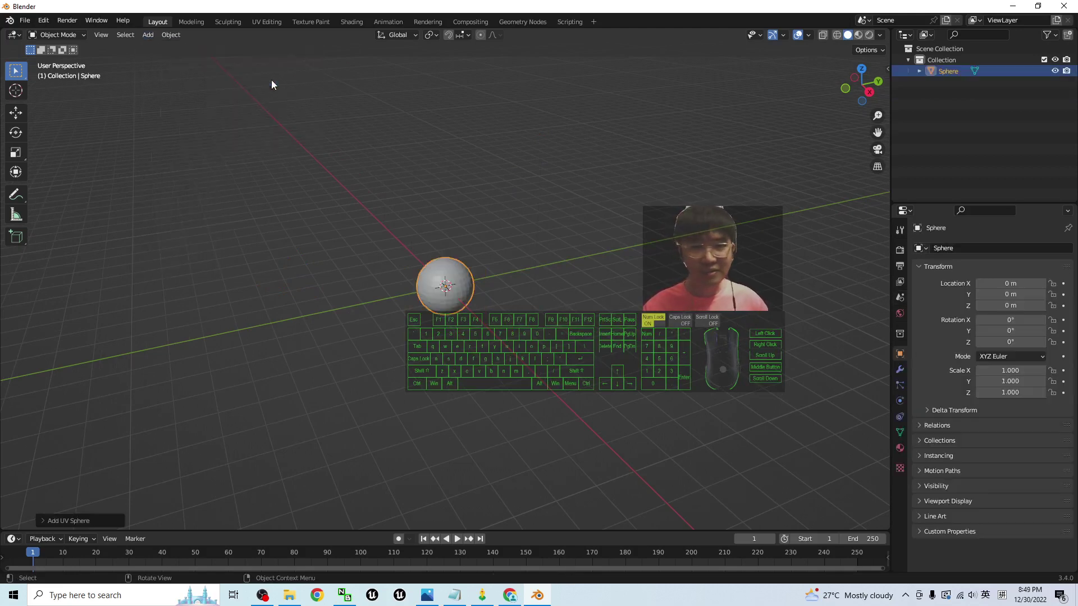
scroll(504, 287, up, 5)
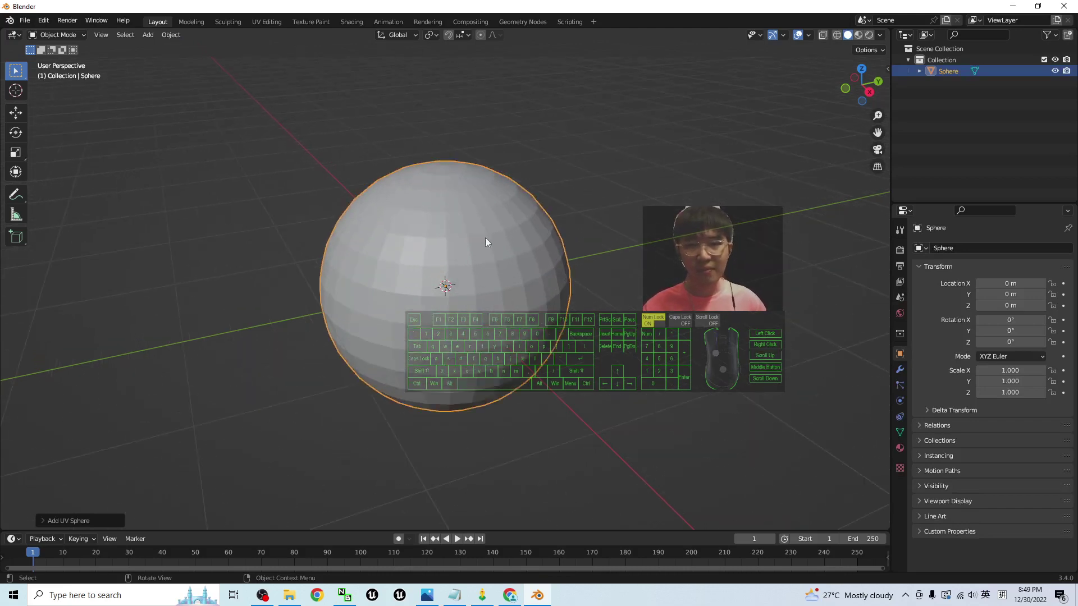
scroll(462, 244, up, 2)
right_click(454, 227)
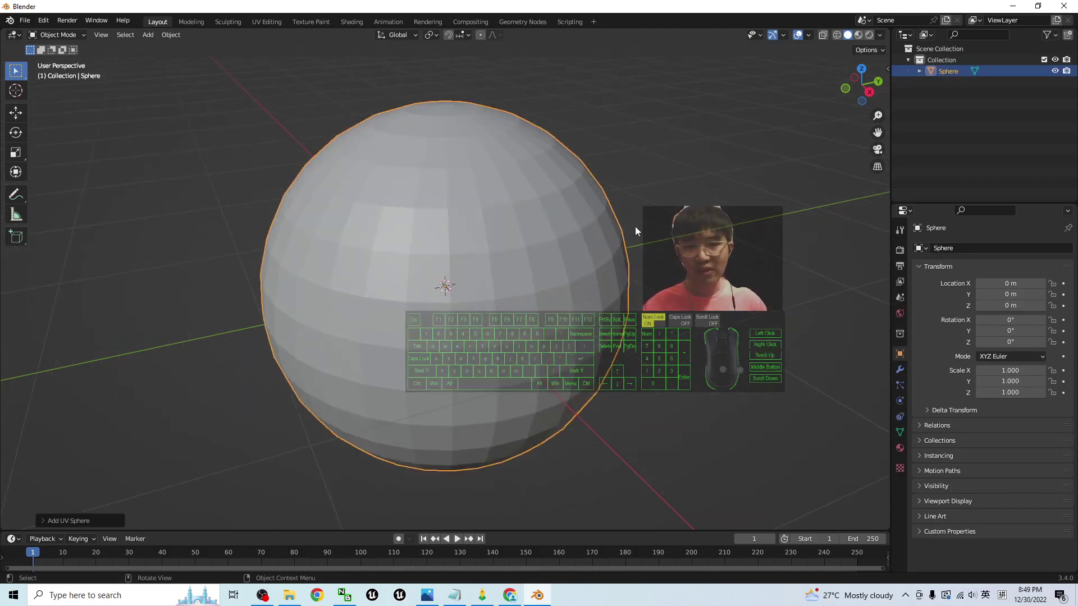
right_click(417, 218)
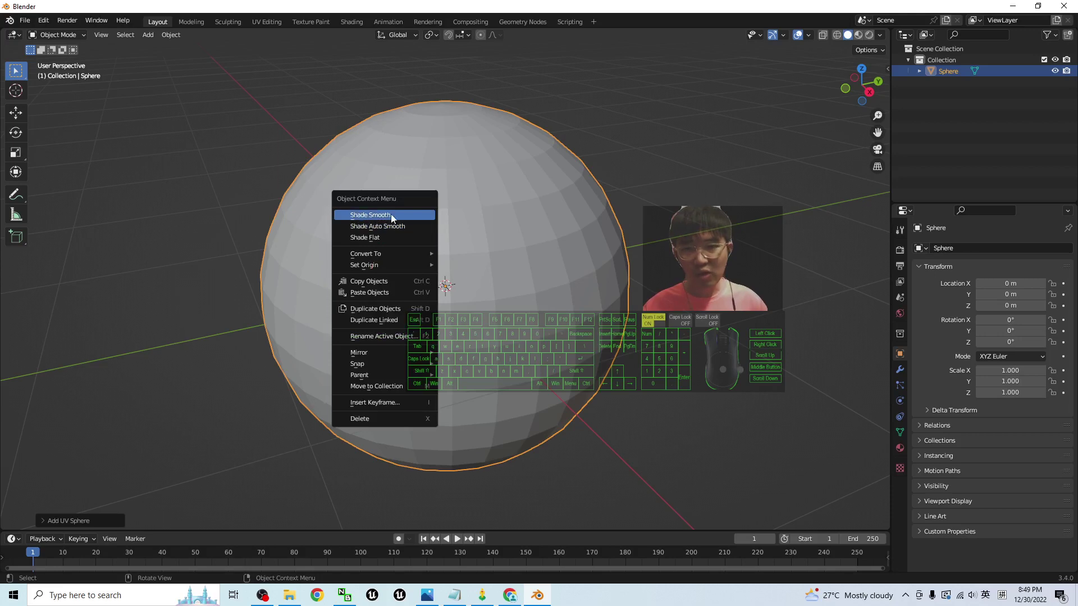
click(364, 217)
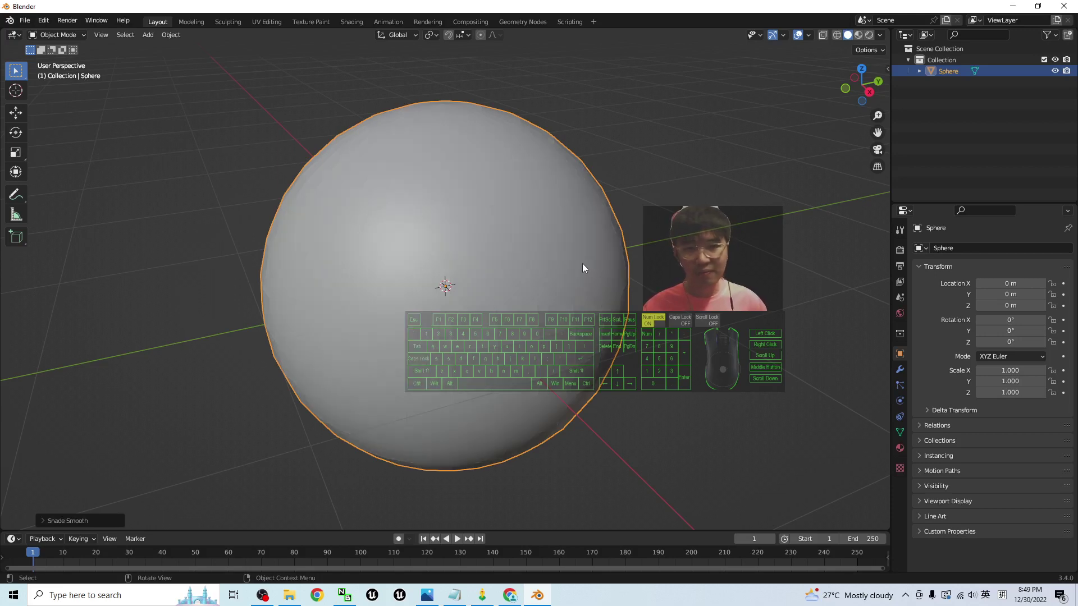
click(858, 35)
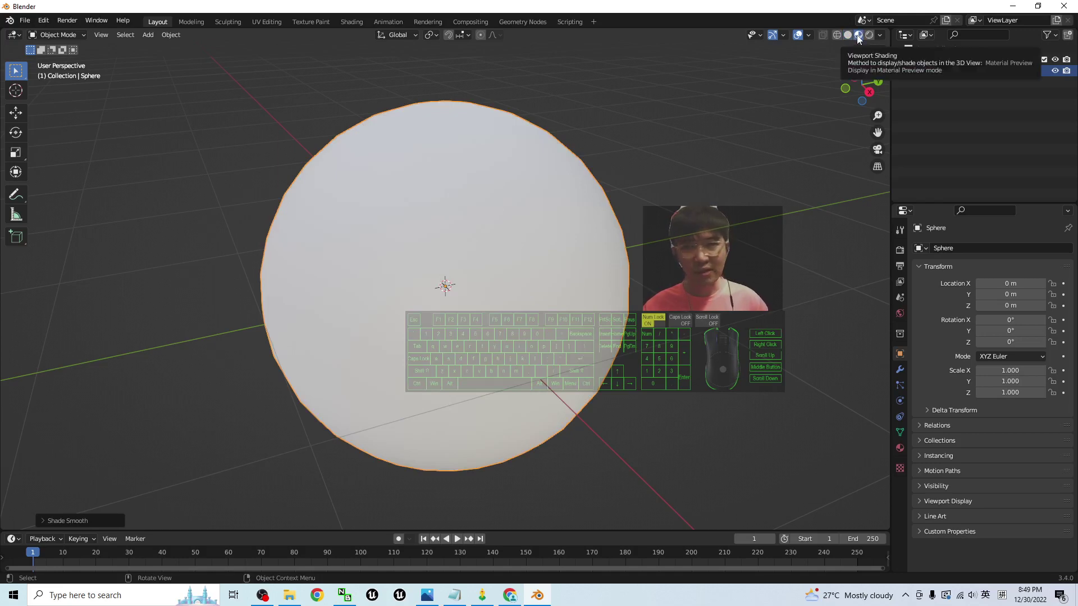
Step: Switch to the UV Editing workspace, widen the 3D view, and enable Material Preview
click(270, 23)
scroll(724, 323, up, 2)
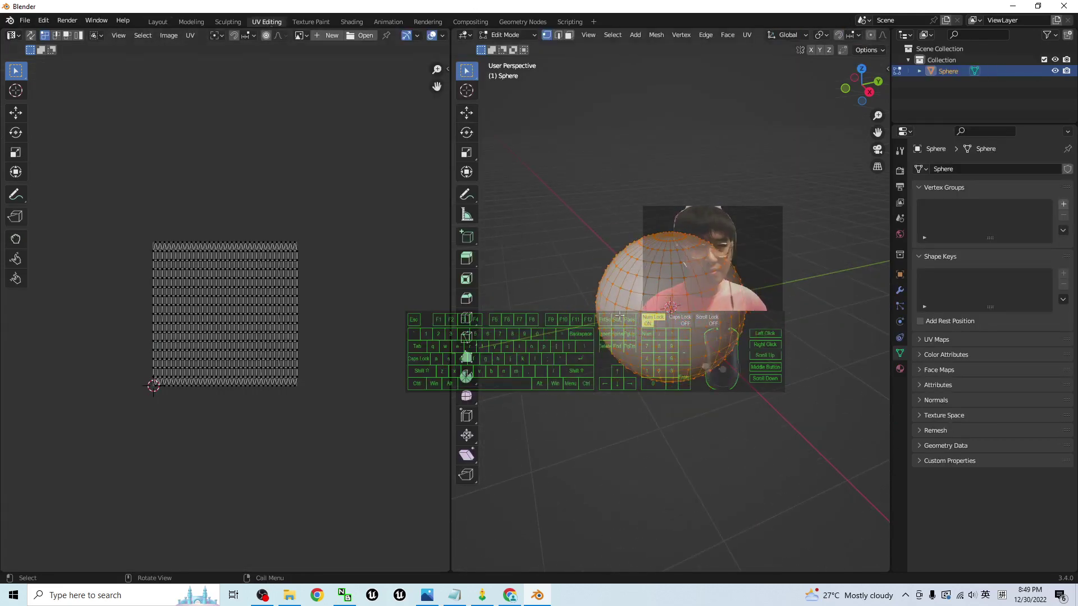
drag(451, 309, 293, 310)
click(859, 35)
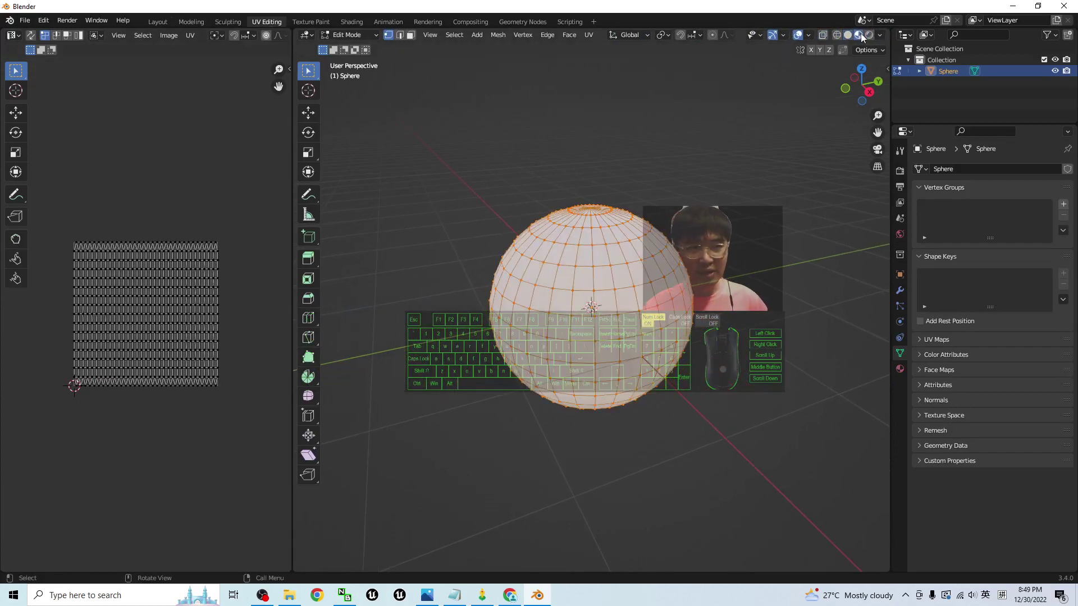
Step: Give the sphere a new material with Desktop Street View 360.jpg as Base Color image texture
click(900, 370)
click(975, 217)
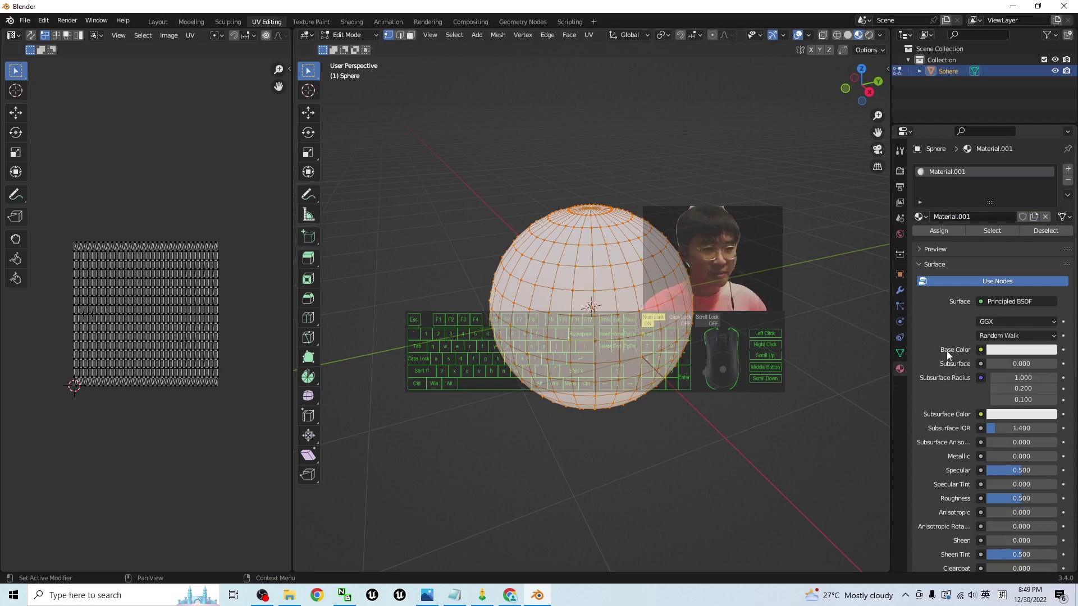
click(981, 351)
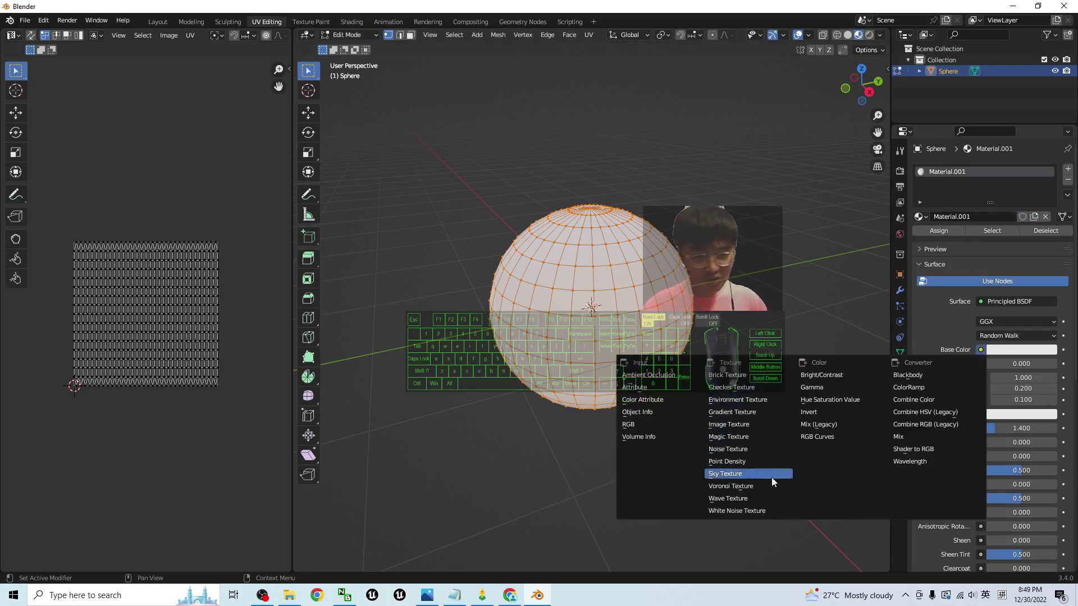
click(736, 425)
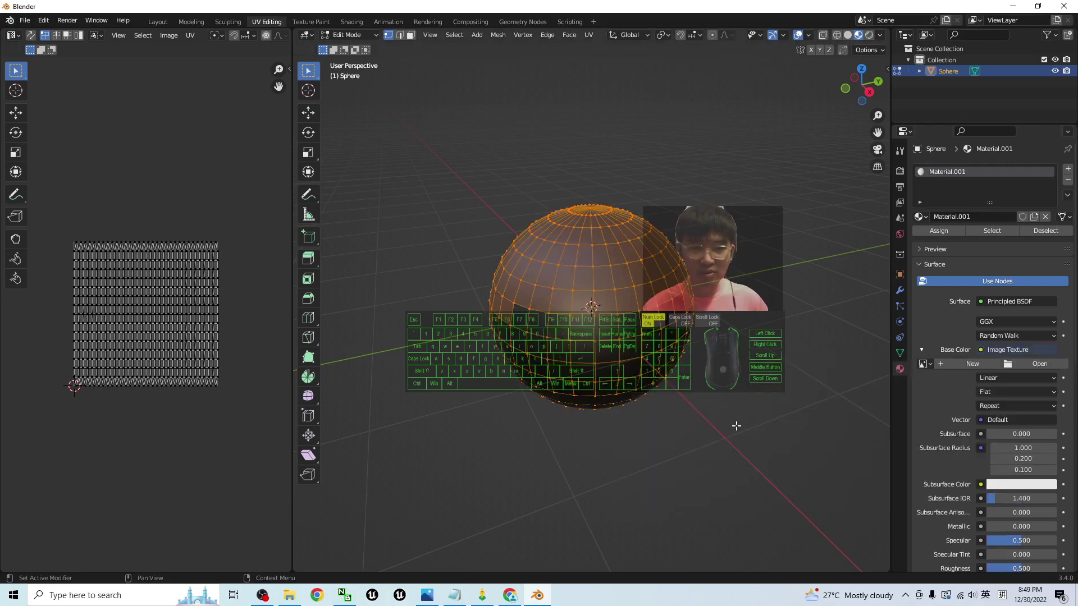
click(1024, 361)
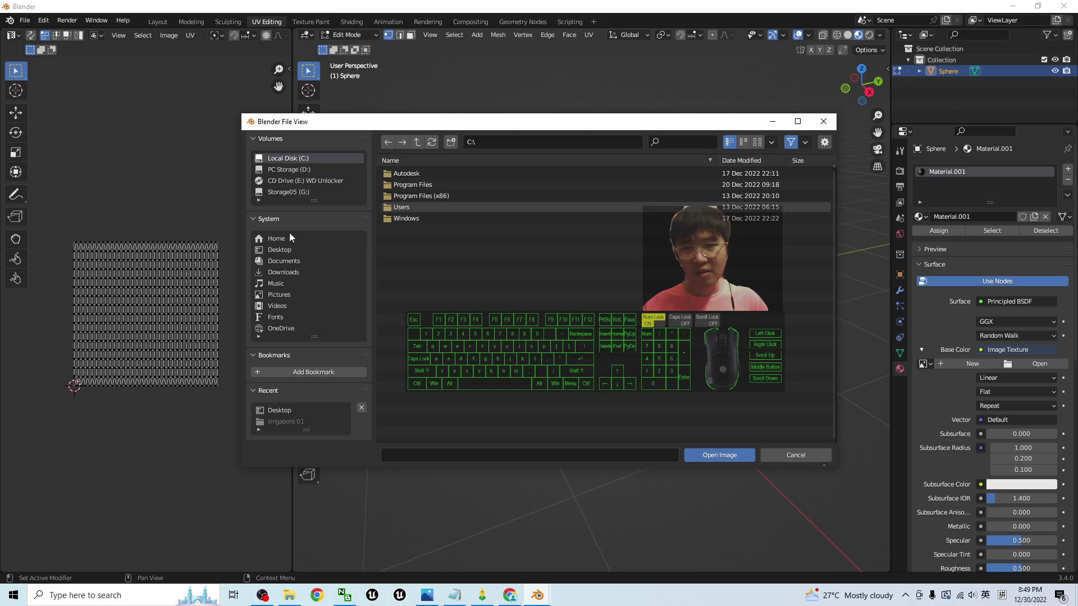
click(280, 250)
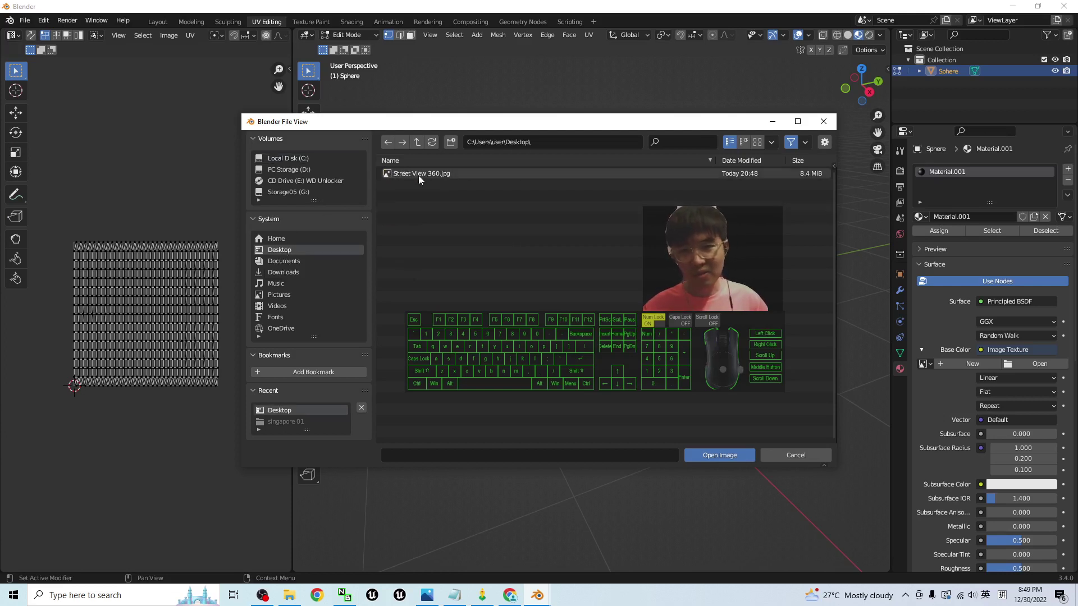
double_click(448, 176)
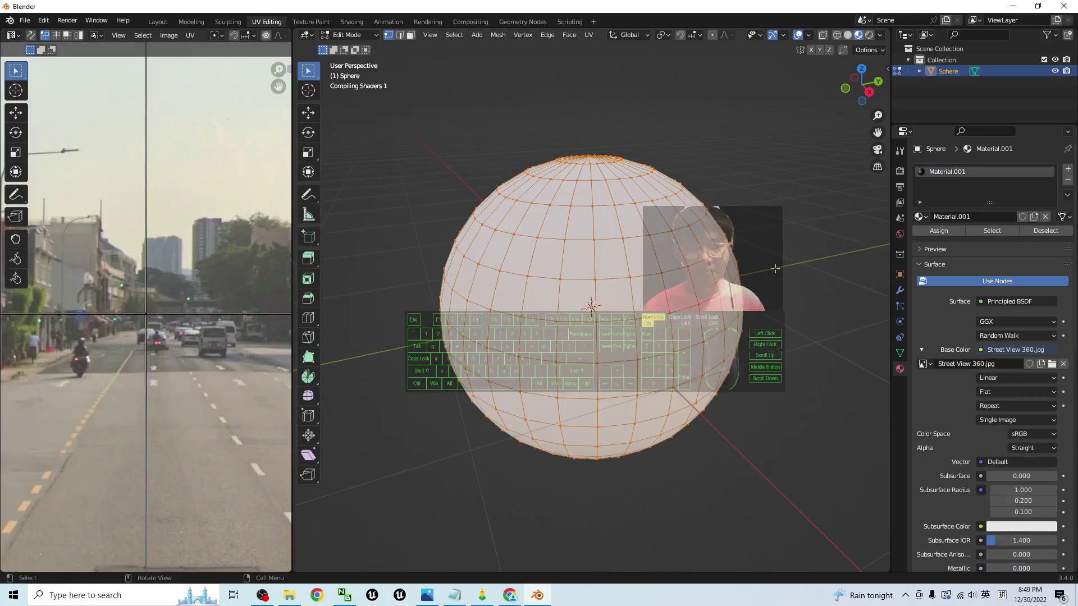
Step: Return to the Layout workspace and orbit the view inside the textured sphere
scroll(188, 319, down, 5)
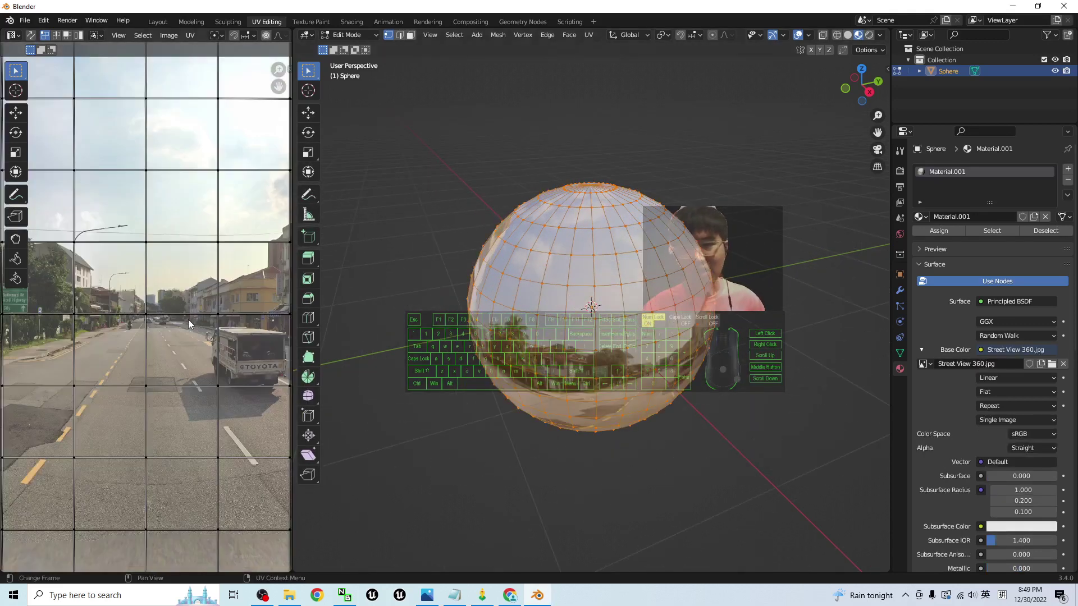
scroll(190, 319, up, 1)
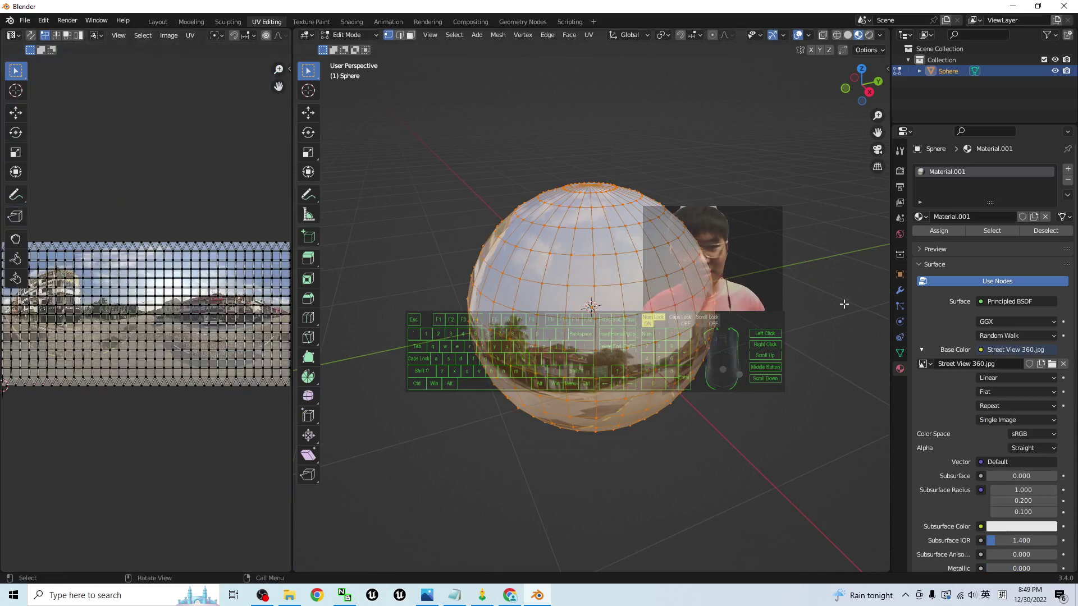
middle_drag(844, 303, 741, 309)
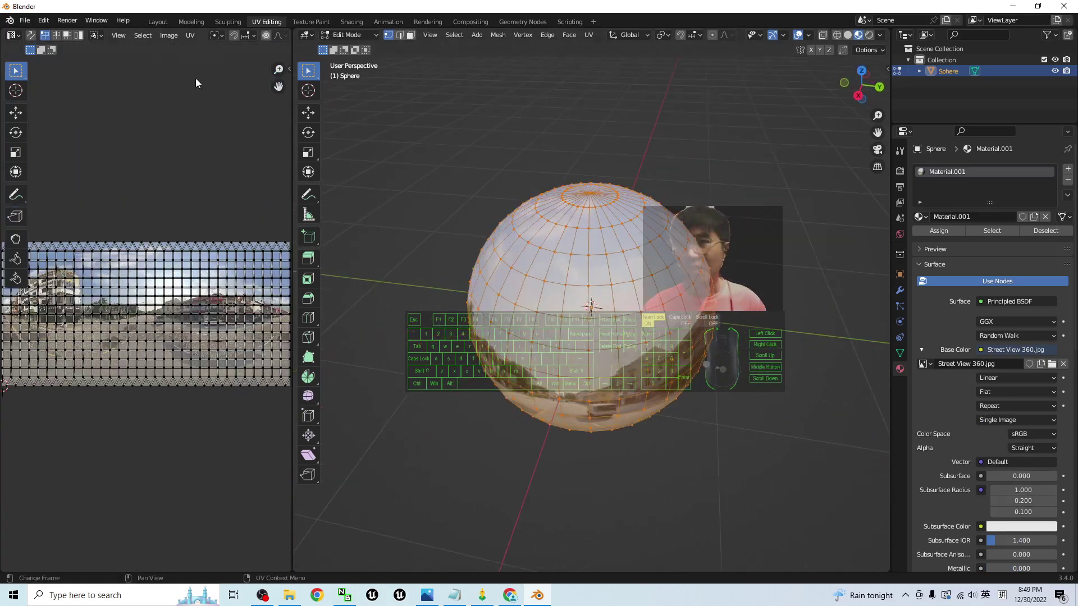
click(157, 22)
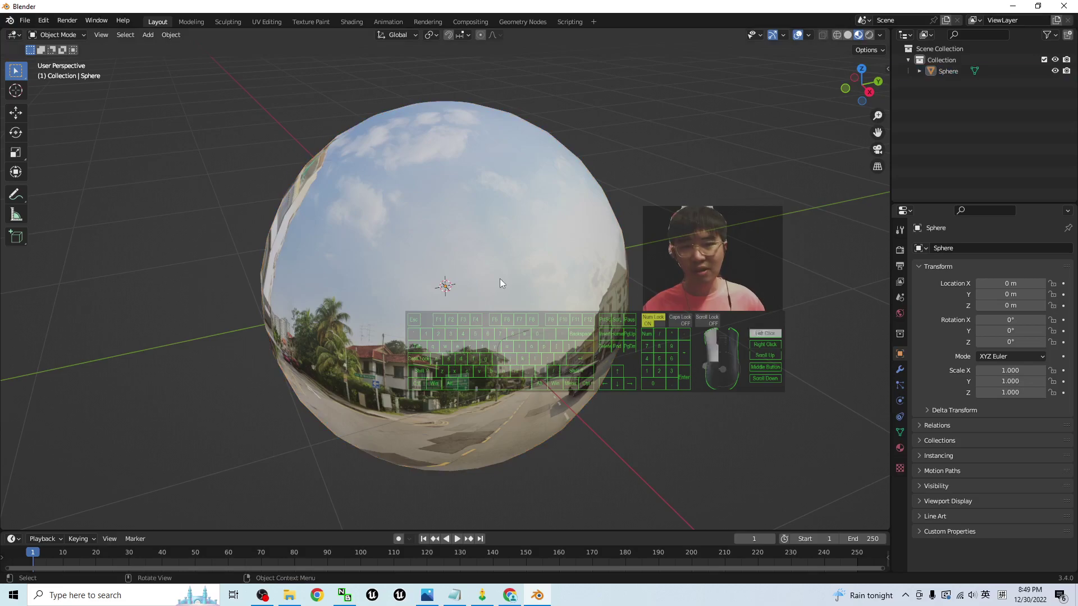
scroll(500, 286, up, 8)
middle_drag(499, 295, 503, 332)
scroll(504, 332, down, 8)
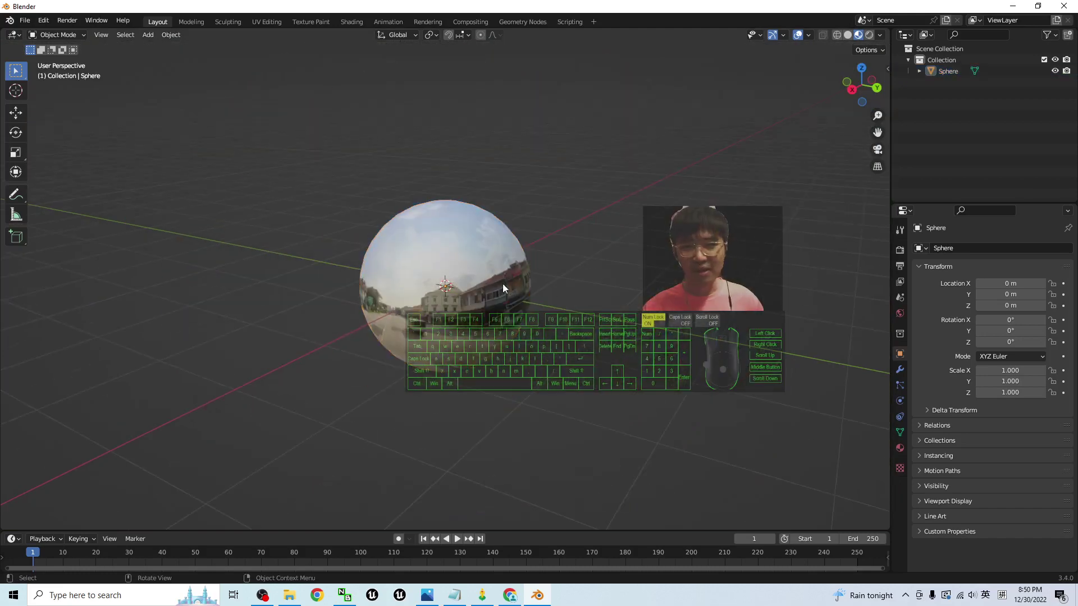
scroll(584, 274, down, 5)
Step: Scale the panorama sphere up to 7.807 and look down the street from inside
key(s)
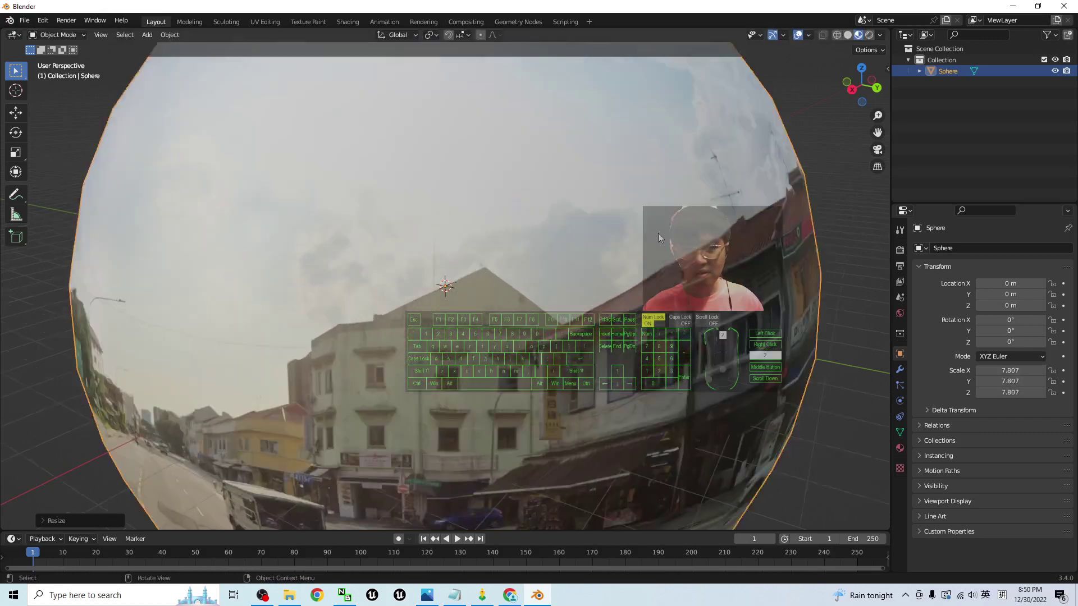
click(563, 266)
middle_drag(563, 266, 441, 284)
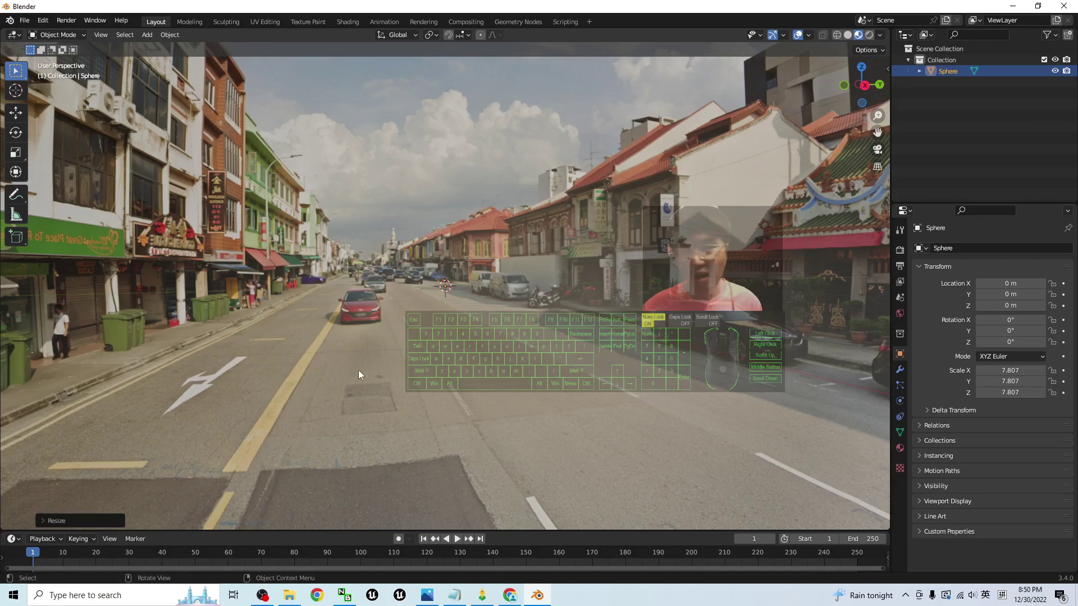
middle_drag(433, 377, 402, 326)
middle_drag(600, 284, 752, 292)
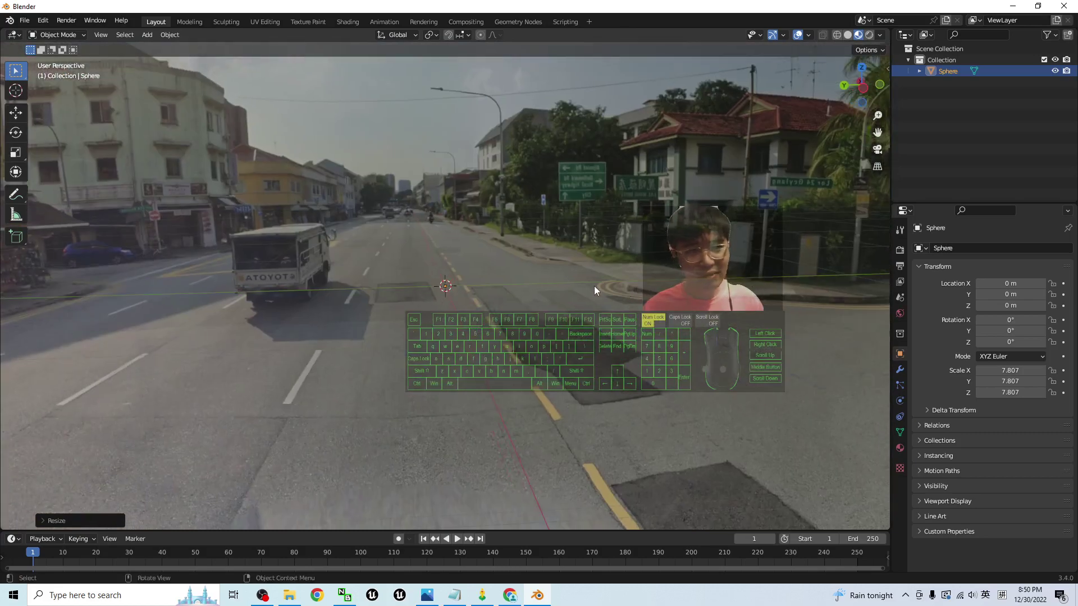
Step: Look around the street panorama, then bring Street View Download 360 to the front
scroll(538, 278, down, 8)
scroll(509, 275, up, 4)
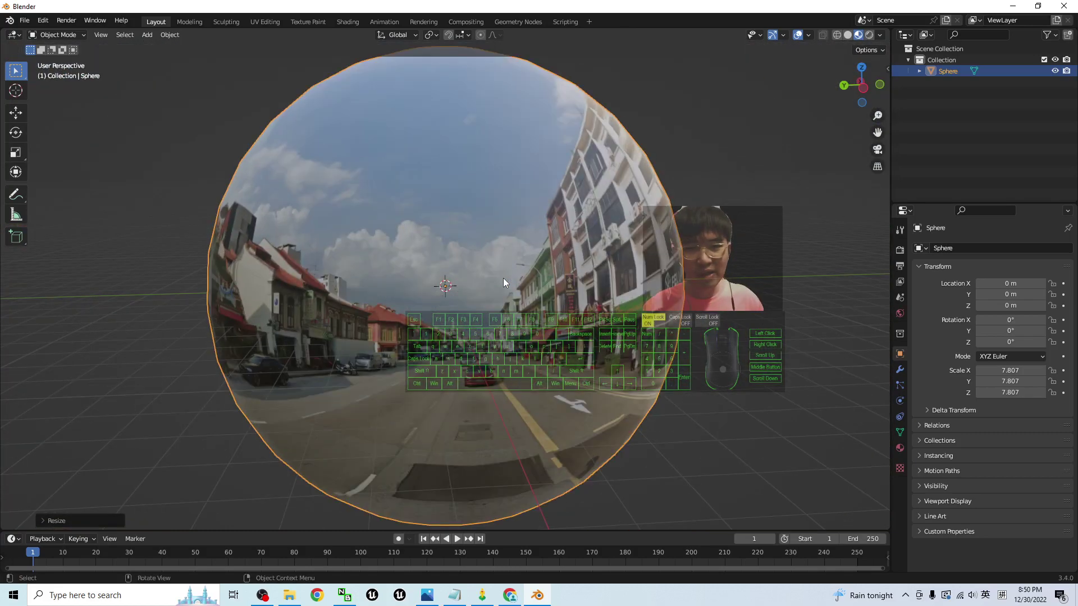
middle_drag(503, 278, 534, 322)
scroll(479, 299, up, 4)
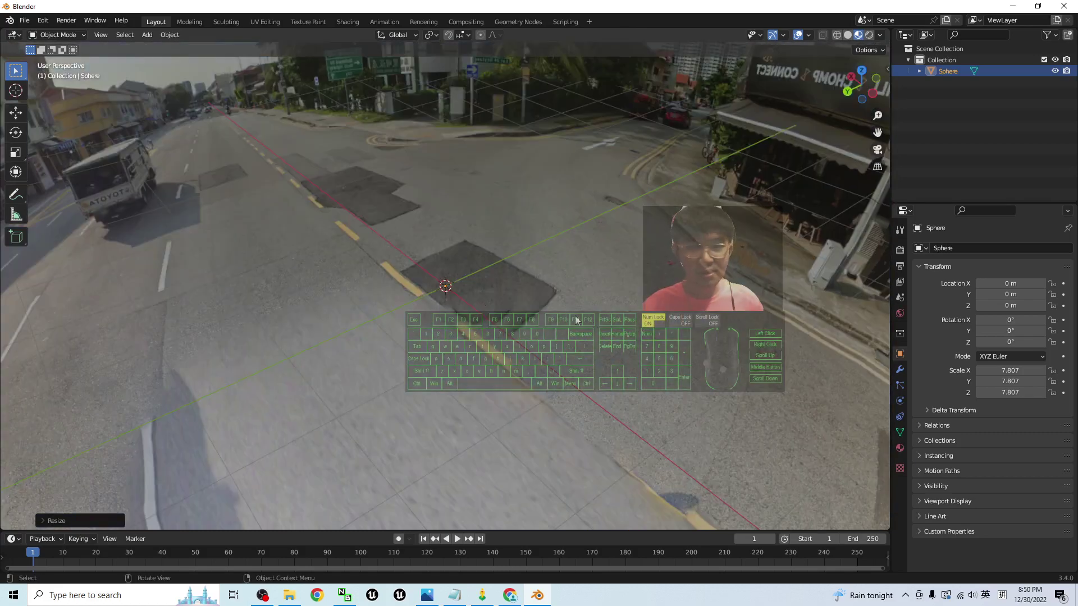
mouse_move(479, 299)
middle_down()
mouse_move(510, 293)
mouse_move(499, 304)
middle_up()
click(482, 595)
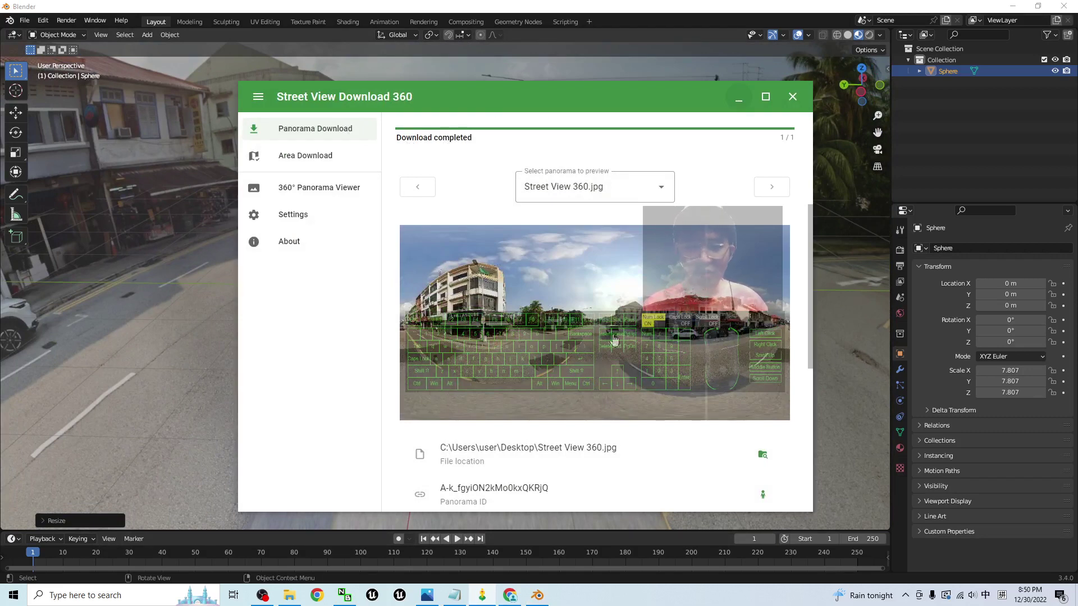
Step: Minimize Street View Download 360 and Blender to show cover.jpg in Photos
click(739, 100)
click(536, 591)
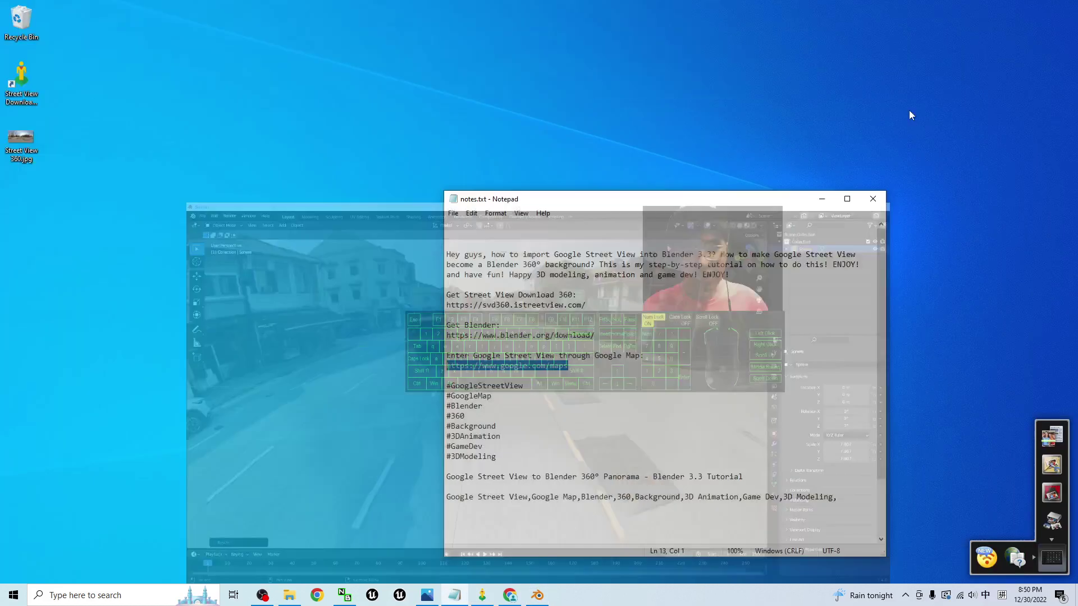
click(426, 595)
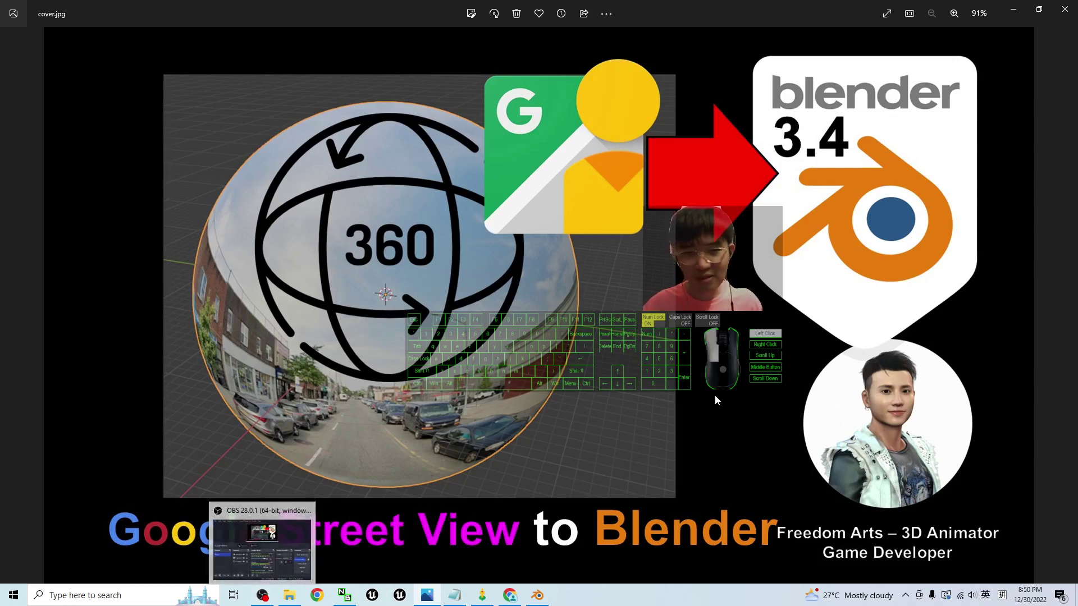
Step: Bring Blender back and orbit across the Singapore street shopfronts inside the 7.807 sphere
click(537, 595)
scroll(590, 316, down, 8)
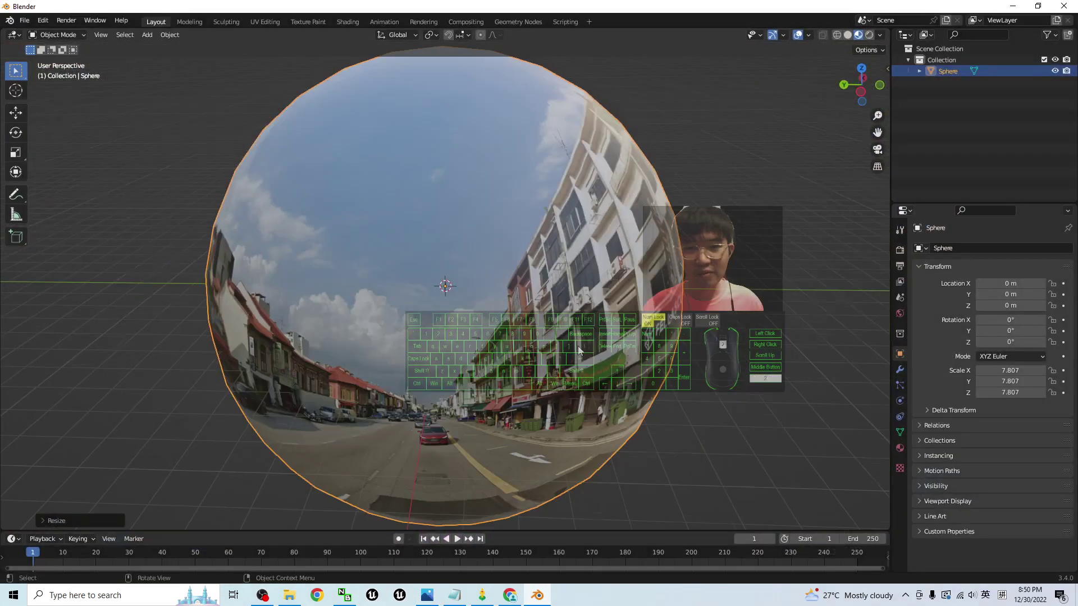
scroll(505, 325, up, 5)
middle_drag(518, 347, 560, 332)
scroll(560, 331, up, 5)
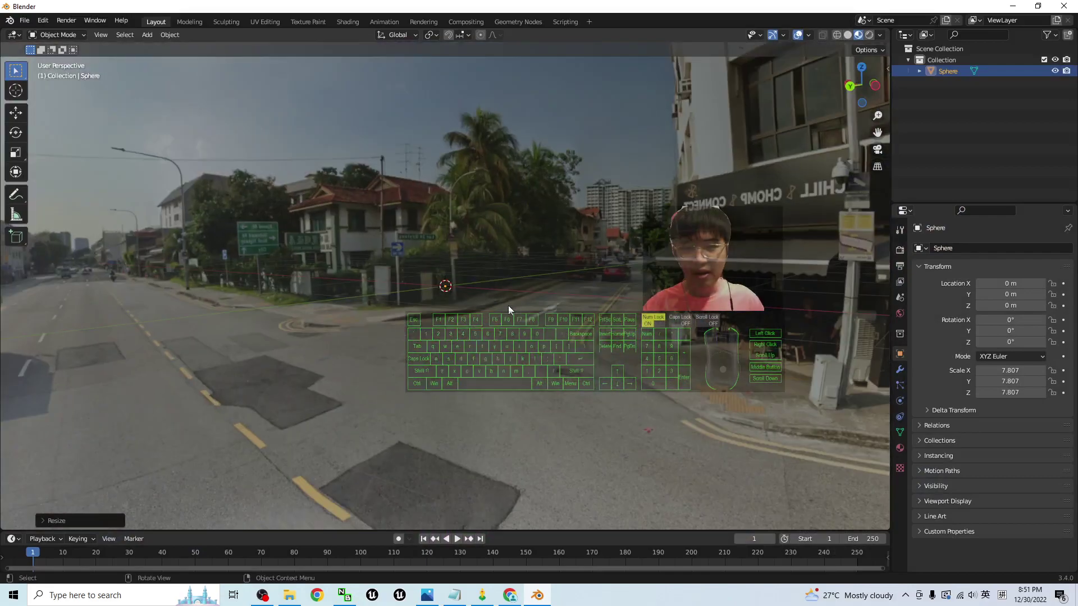
middle_drag(419, 312, 770, 305)
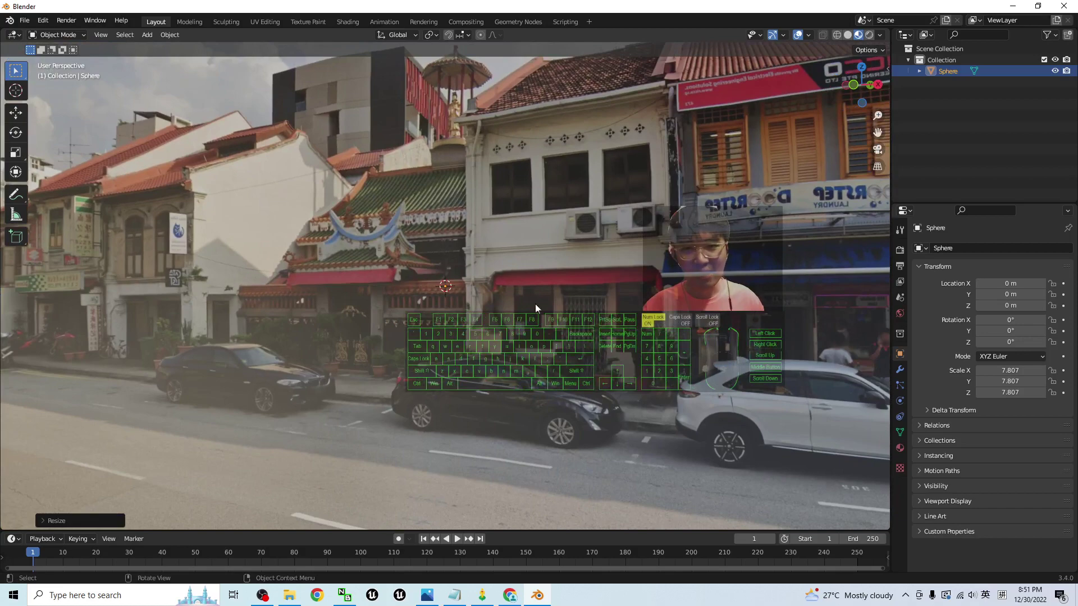